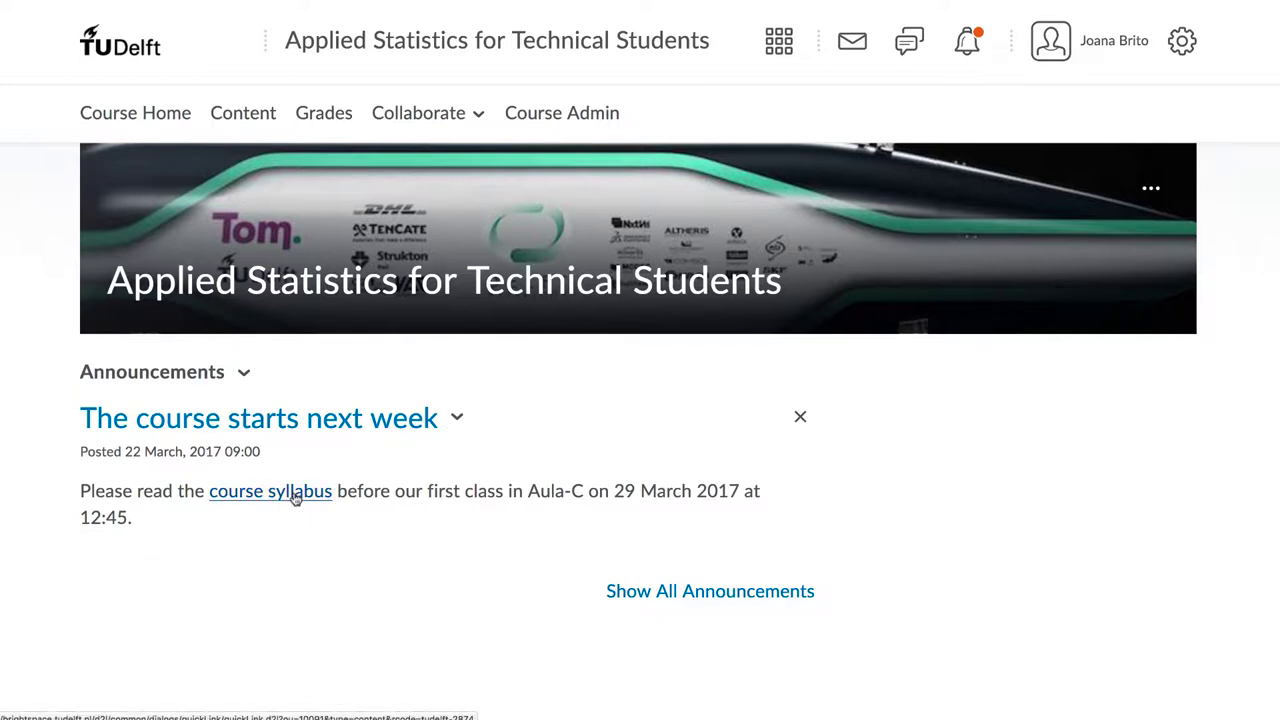
- Review the Grading table in the course syllabus, then go to Course Admin
{"action": "left_click", "coordinate": [296, 497]}
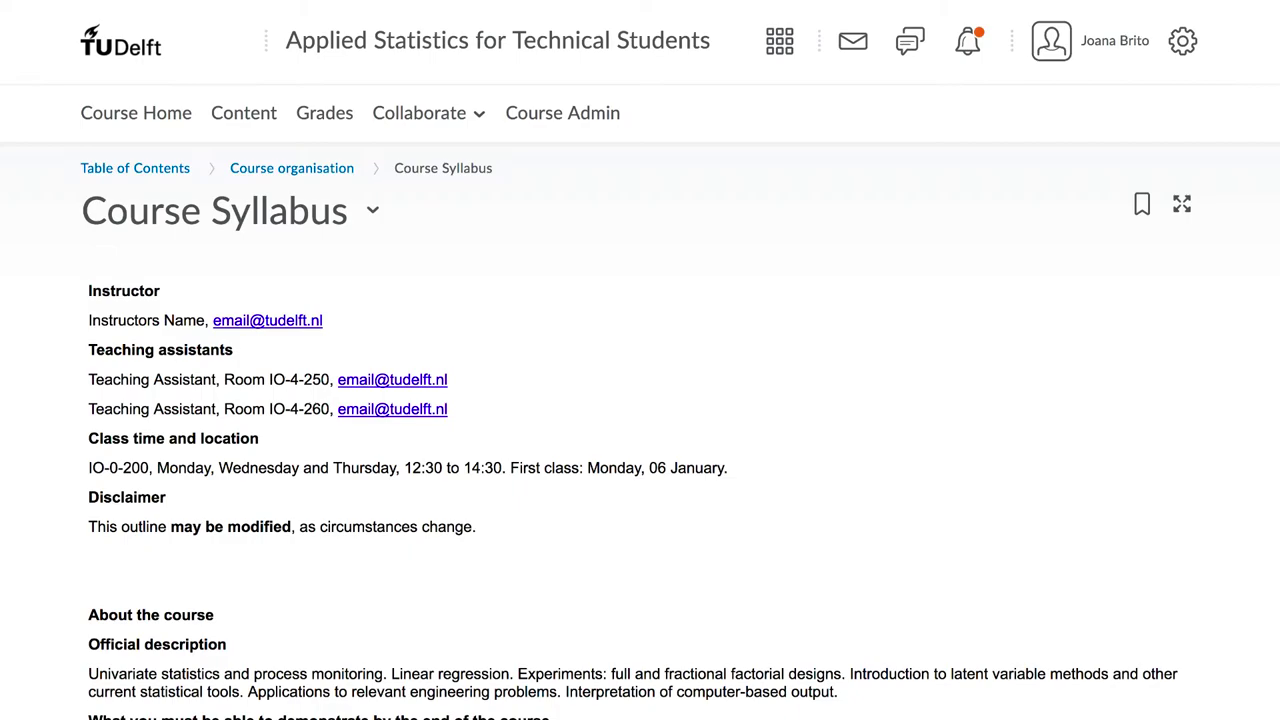
{"action": "scroll", "coordinate": [1014, 439], "scroll_direction": "down", "scroll_amount": 12}
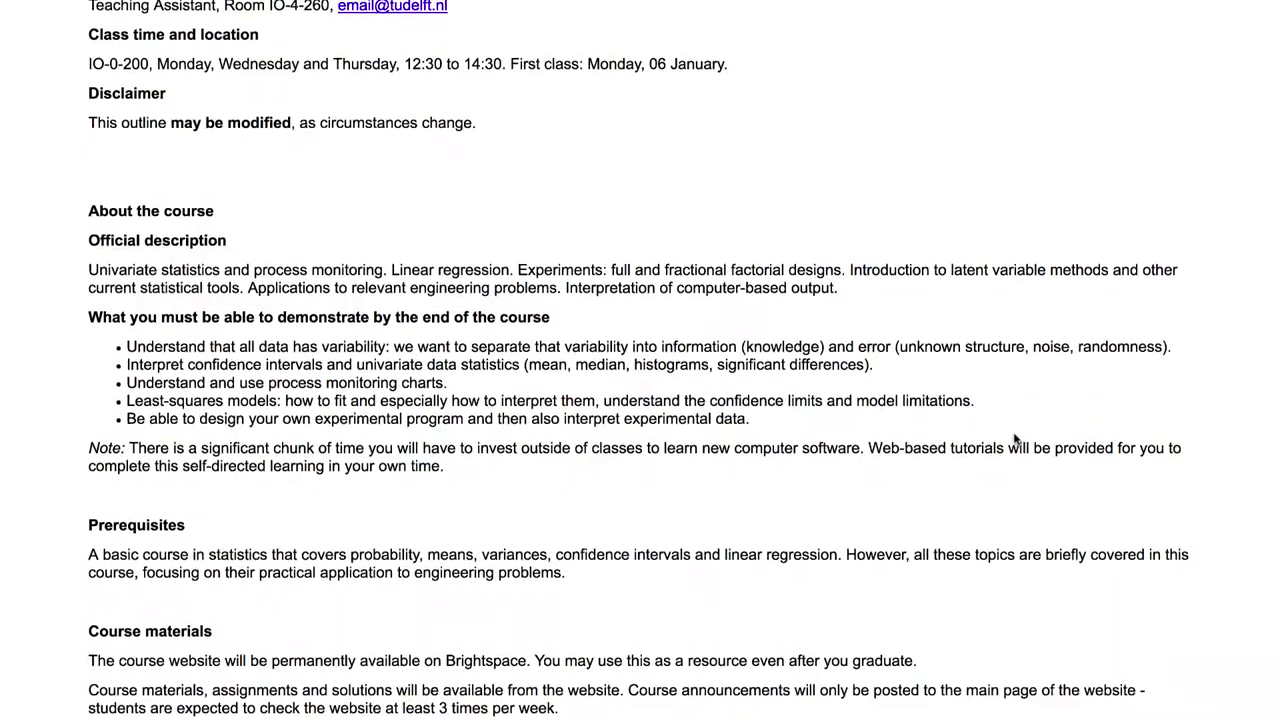
{"action": "scroll", "coordinate": [1014, 439], "scroll_direction": "down", "scroll_amount": 5}
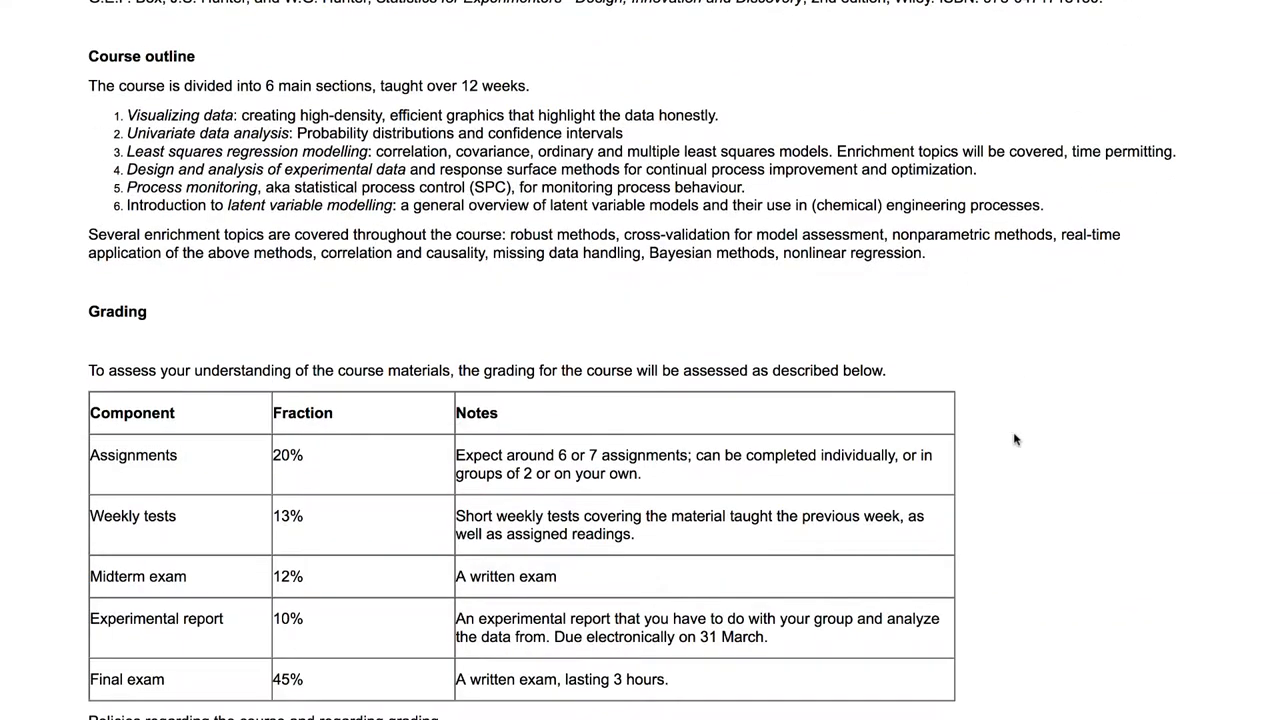
{"action": "scroll", "coordinate": [1014, 439], "scroll_direction": "down", "scroll_amount": 1}
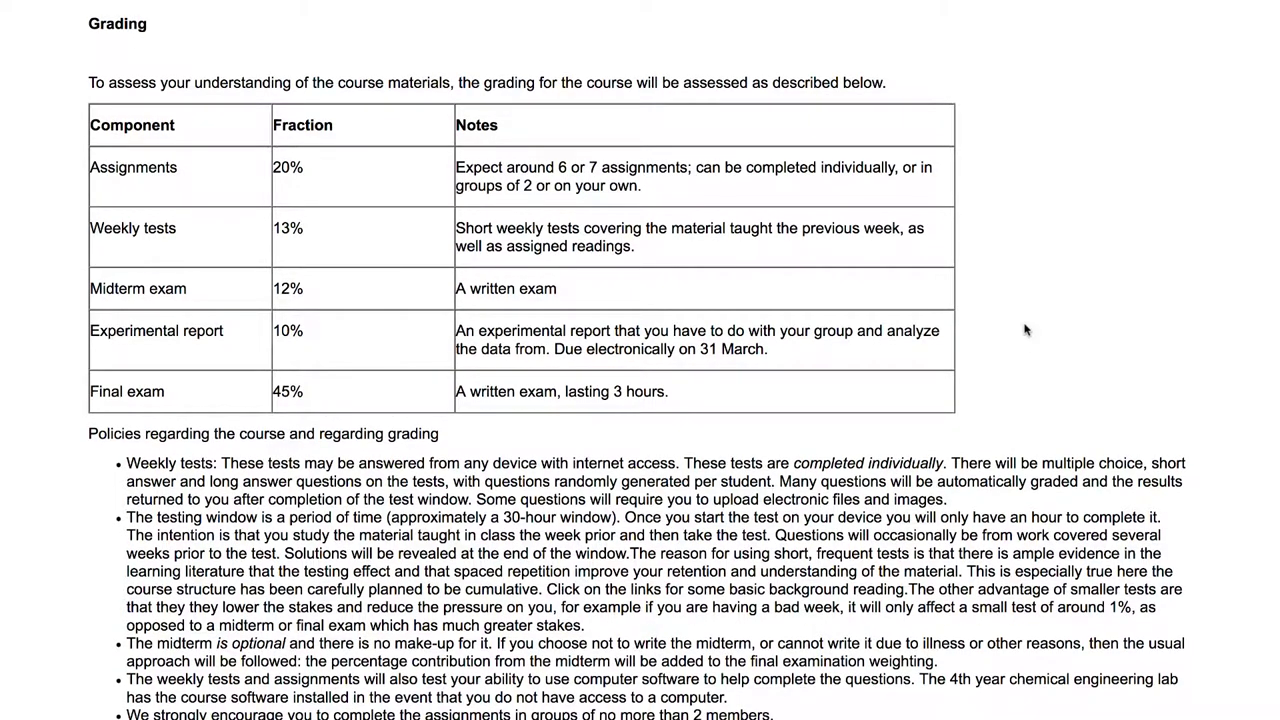
{"action": "scroll", "coordinate": [1024, 330], "scroll_direction": "up", "scroll_amount": 15}
{"action": "scroll", "coordinate": [1024, 330], "scroll_direction": "up", "scroll_amount": 3}
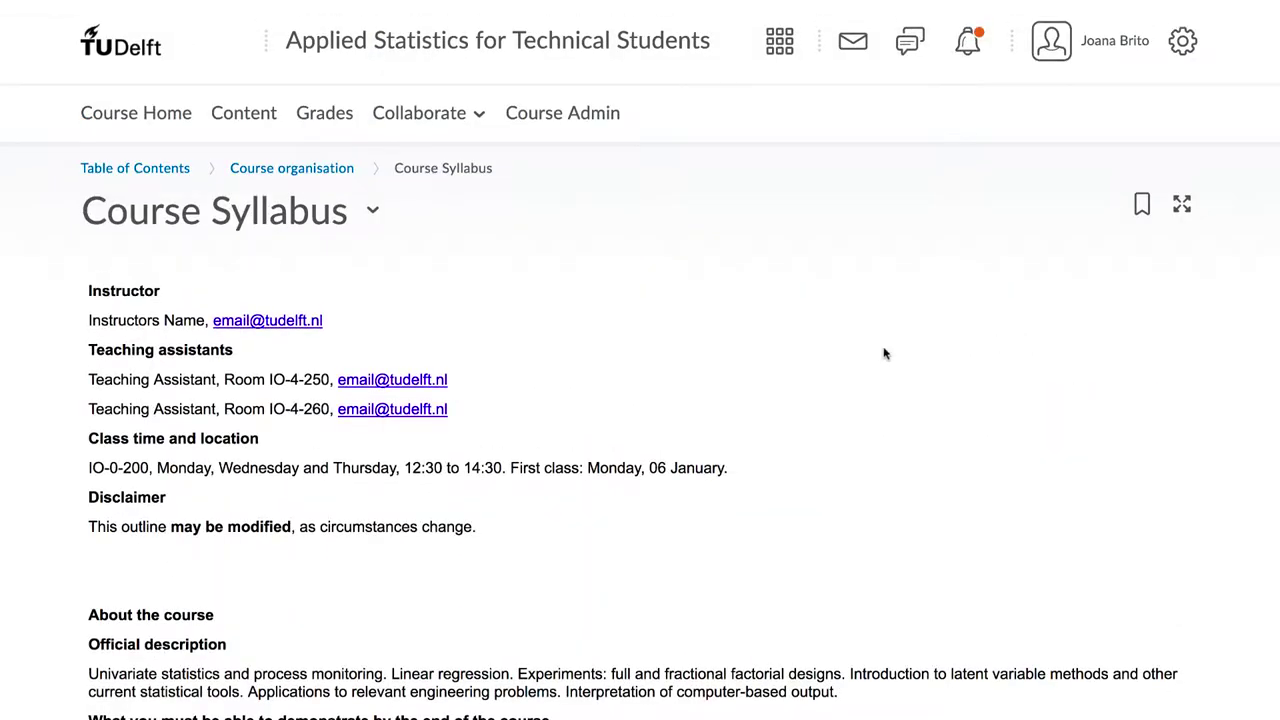
{"action": "left_click", "coordinate": [585, 116]}
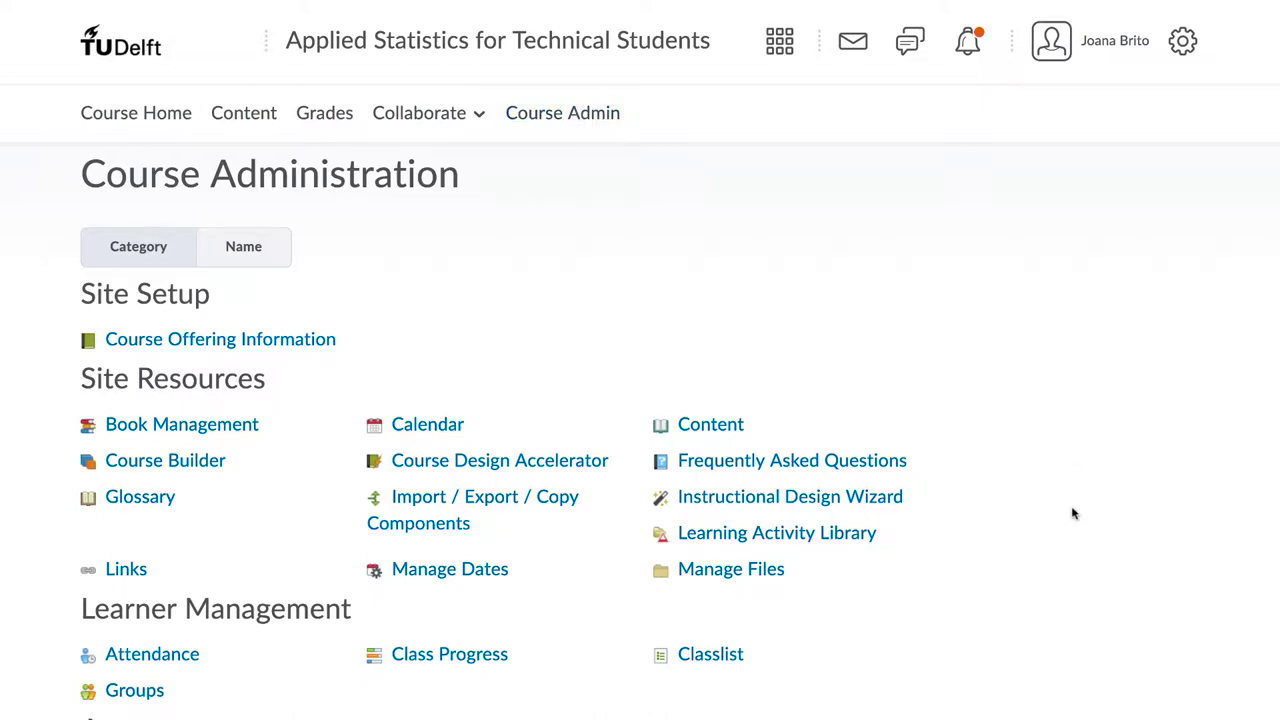
- Open Grades and start the Setup Wizard at Step 1, Choose Grading System
{"action": "scroll", "coordinate": [1078, 568], "scroll_direction": "down", "scroll_amount": 4}
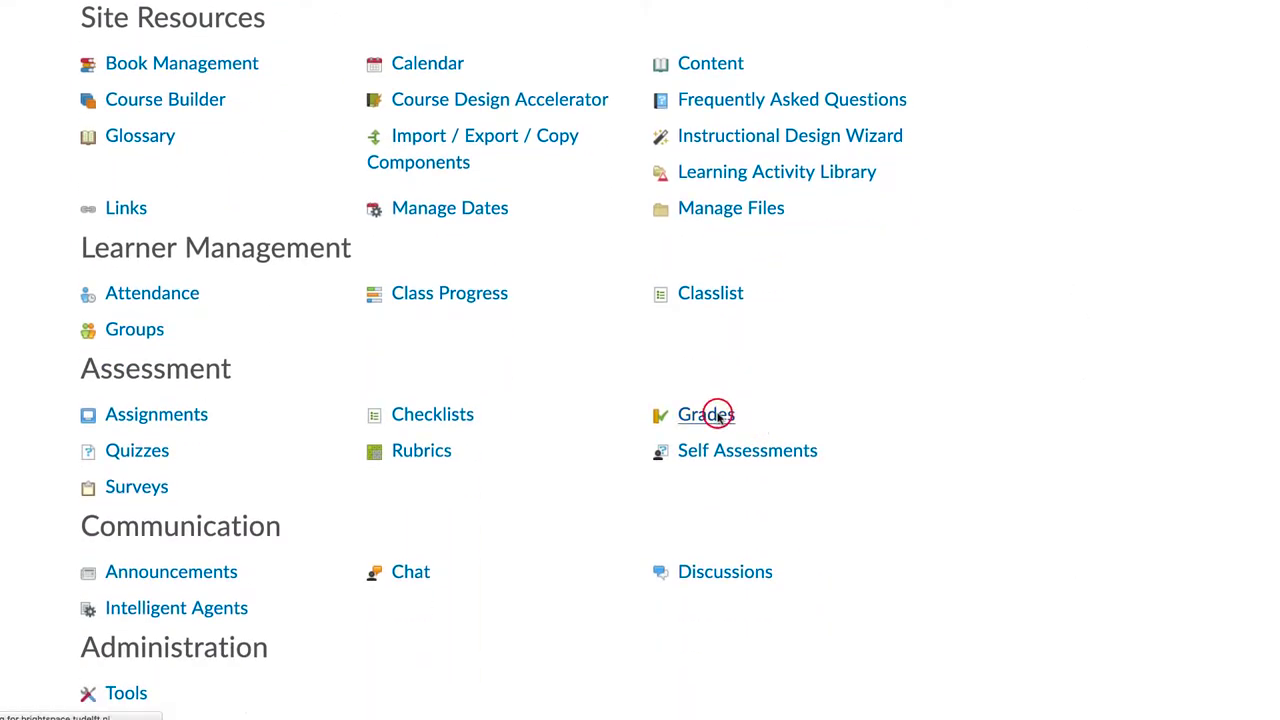
{"action": "left_click", "coordinate": [717, 415]}
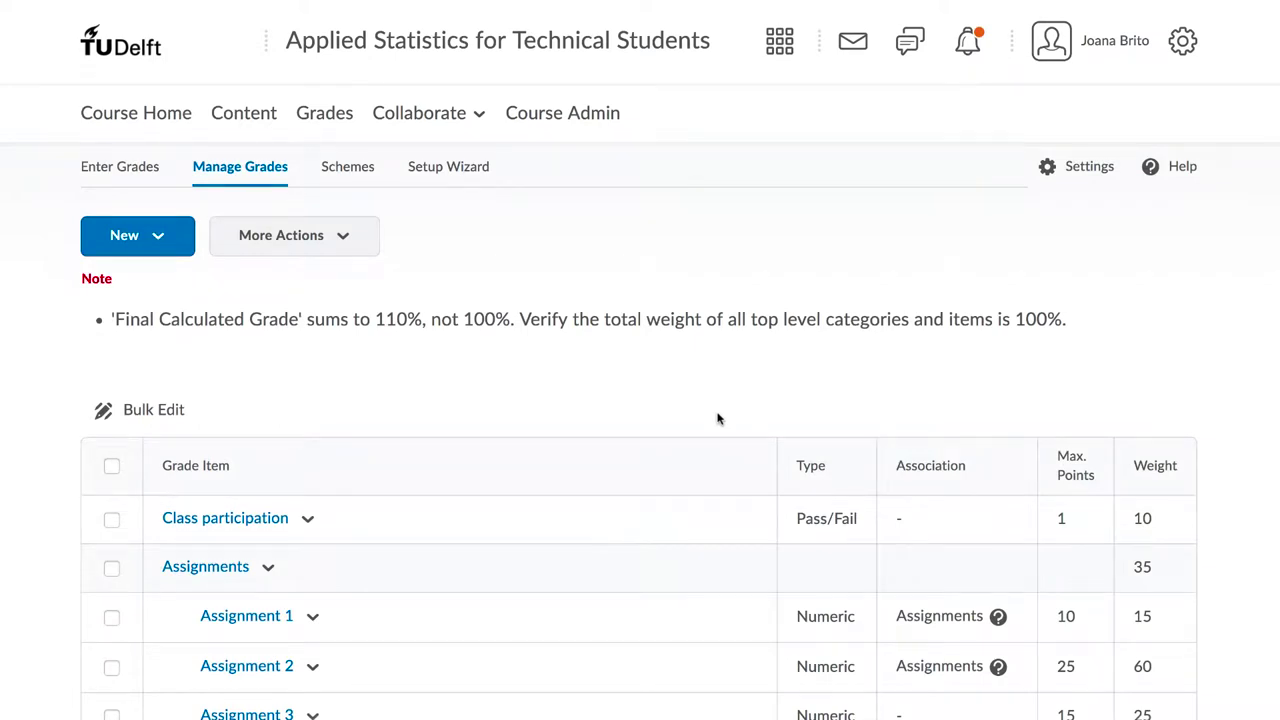
{"action": "left_click", "coordinate": [463, 169]}
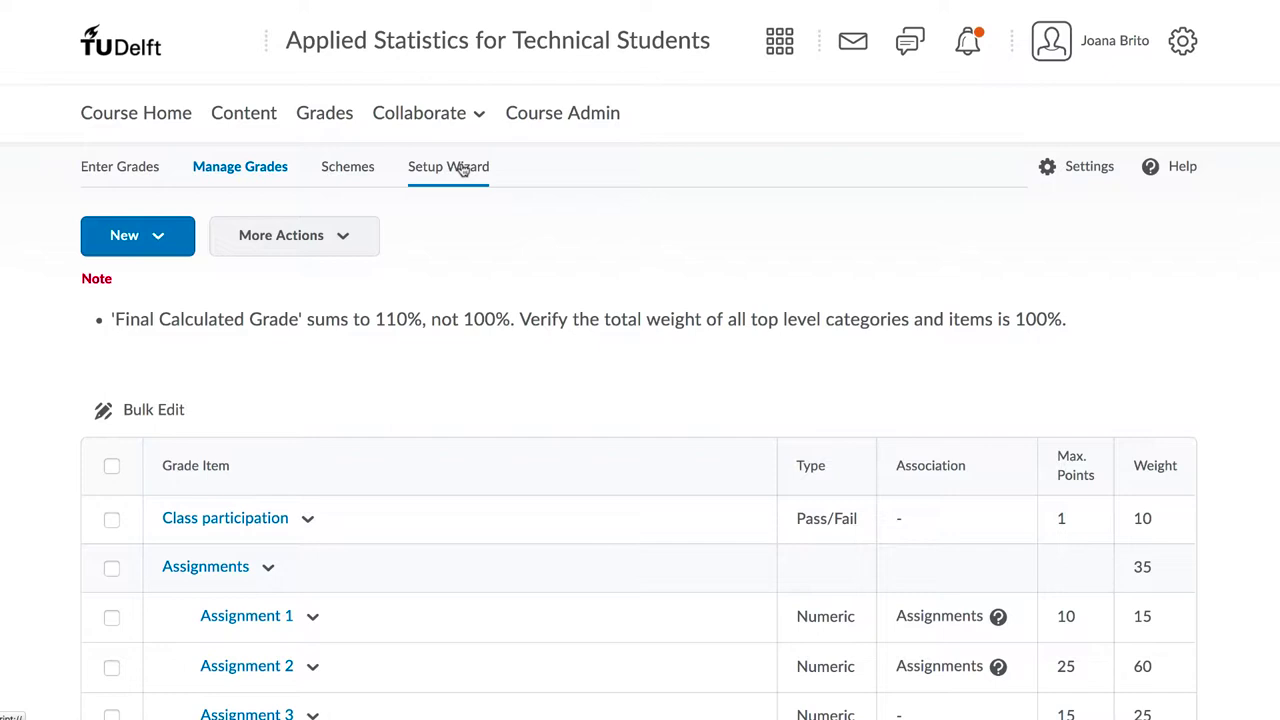
{"action": "left_click", "coordinate": [463, 169]}
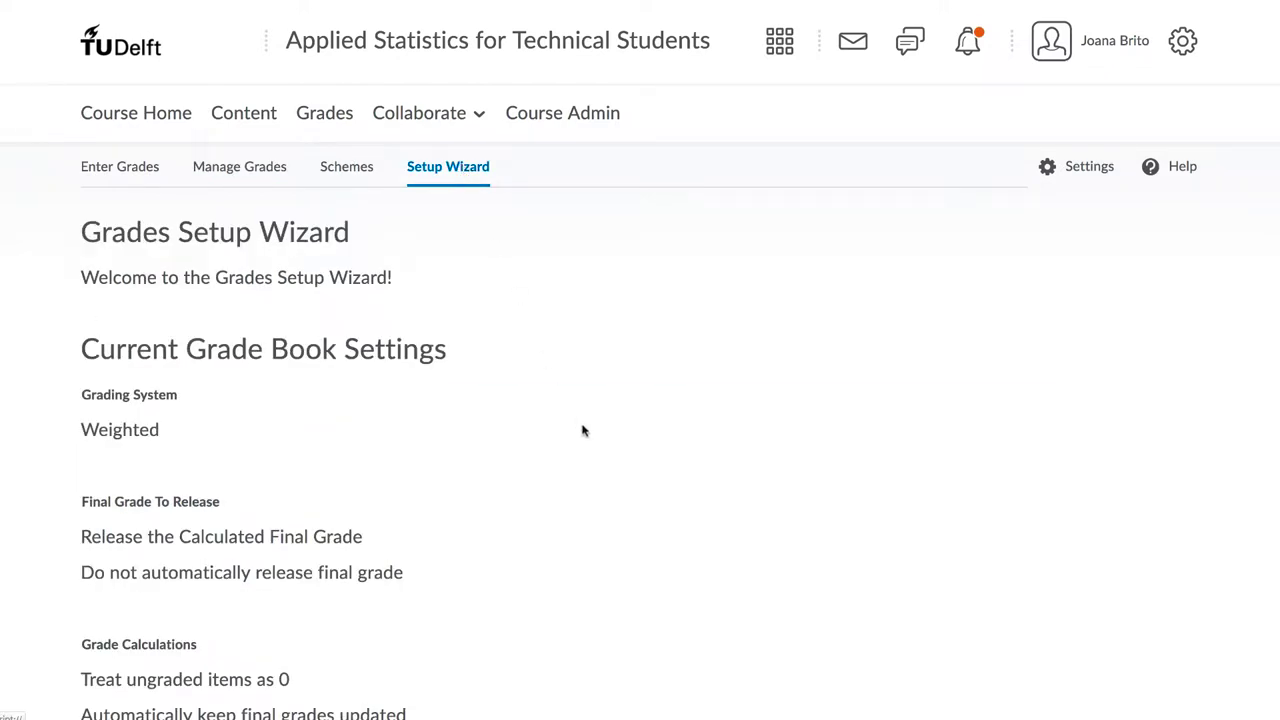
{"action": "scroll", "coordinate": [583, 430], "scroll_direction": "down", "scroll_amount": 2}
{"action": "scroll", "coordinate": [583, 430], "scroll_direction": "down", "scroll_amount": 4}
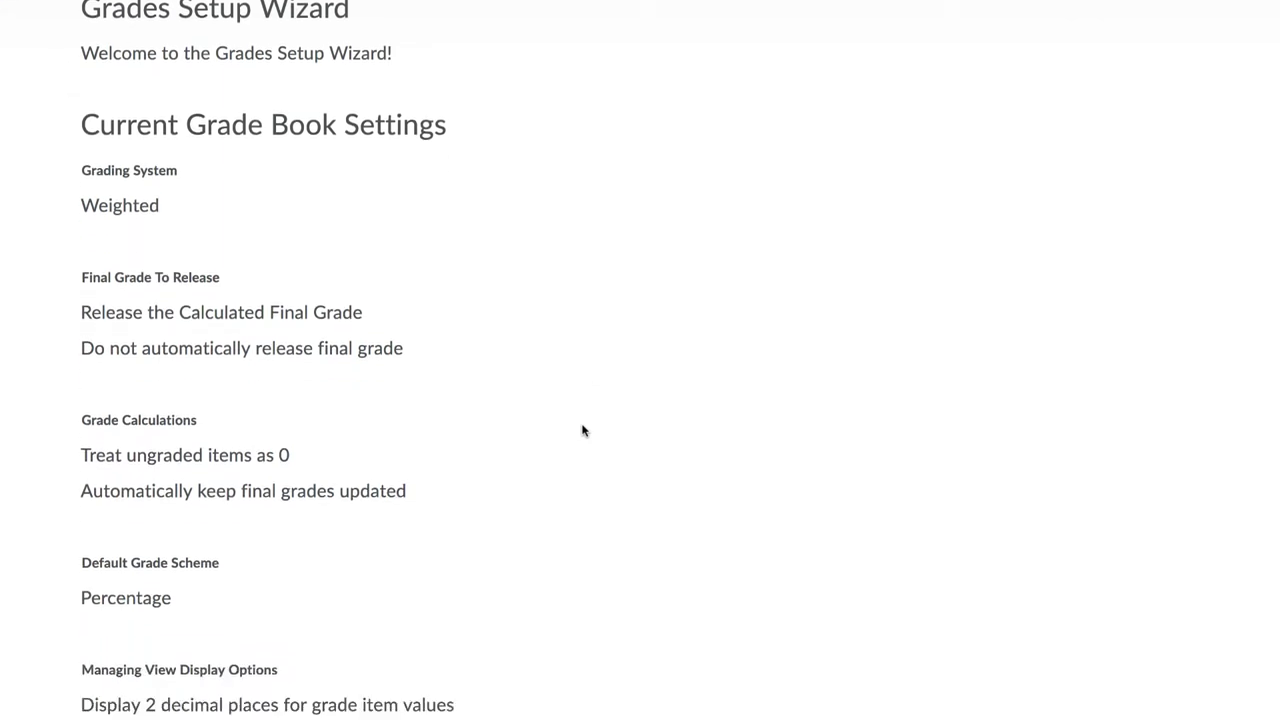
{"action": "scroll", "coordinate": [583, 430], "scroll_direction": "down", "scroll_amount": 4}
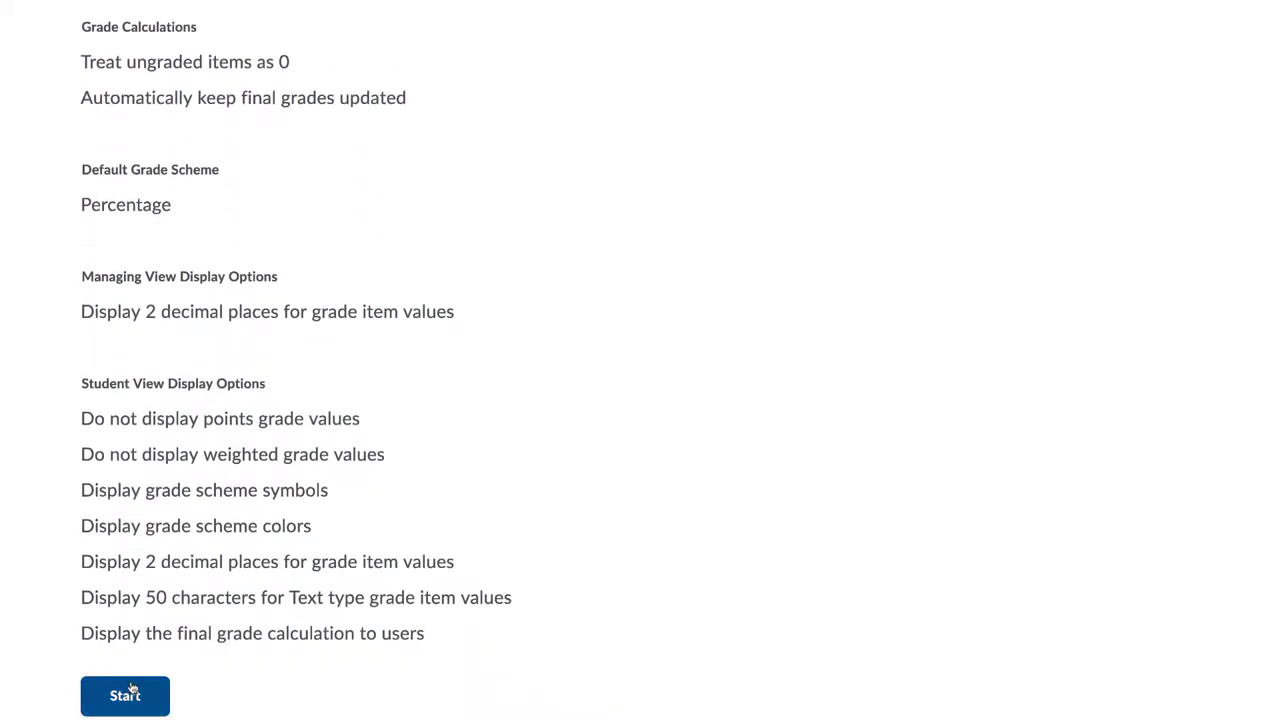
{"action": "left_click", "coordinate": [130, 694]}
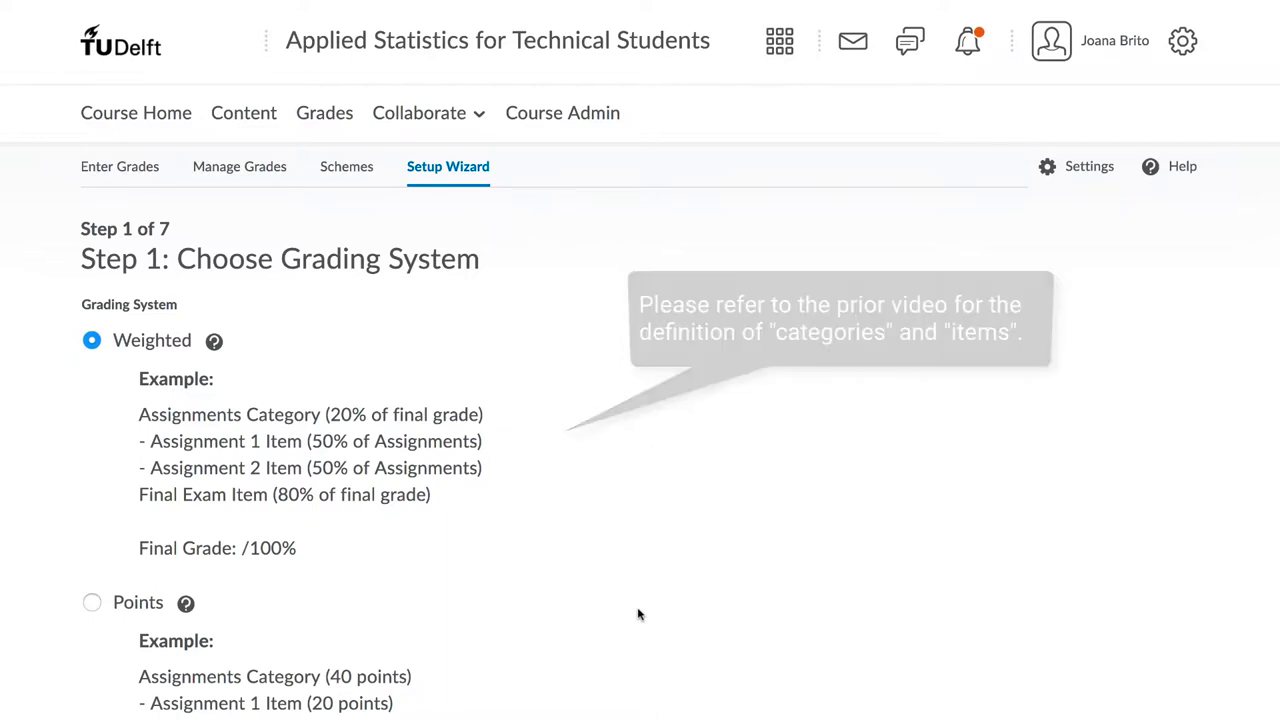
- Compare the Points and Formula systems, keep Weighted, and continue to Step 2
{"action": "scroll", "coordinate": [638, 614], "scroll_direction": "down", "scroll_amount": 3}
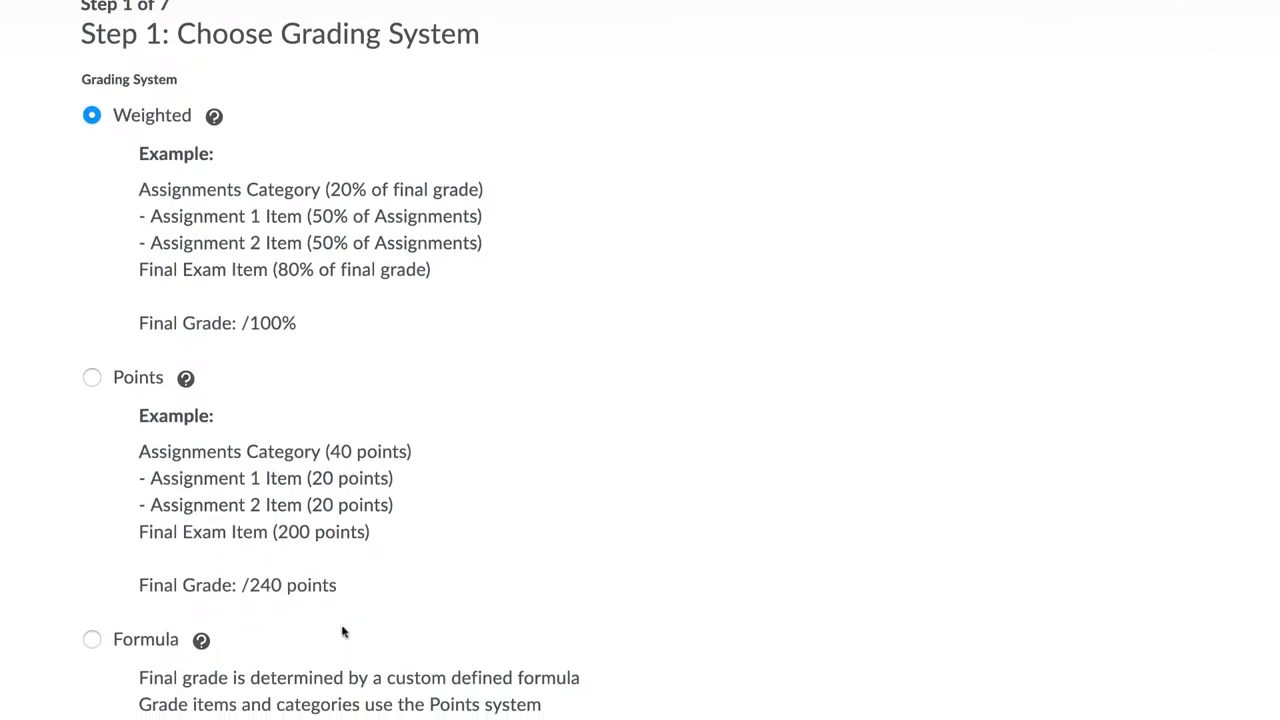
{"action": "left_click", "coordinate": [91, 379]}
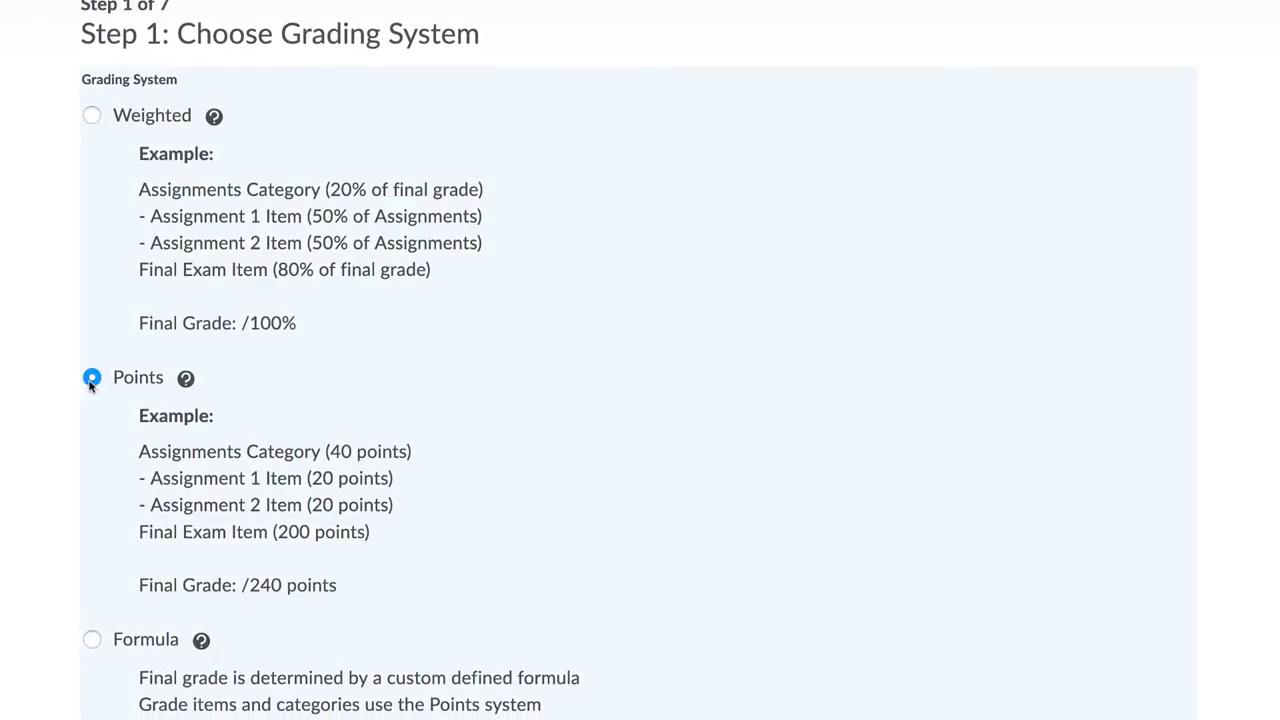
{"action": "scroll", "coordinate": [95, 569], "scroll_direction": "down", "scroll_amount": 1}
{"action": "left_click", "coordinate": [92, 570]}
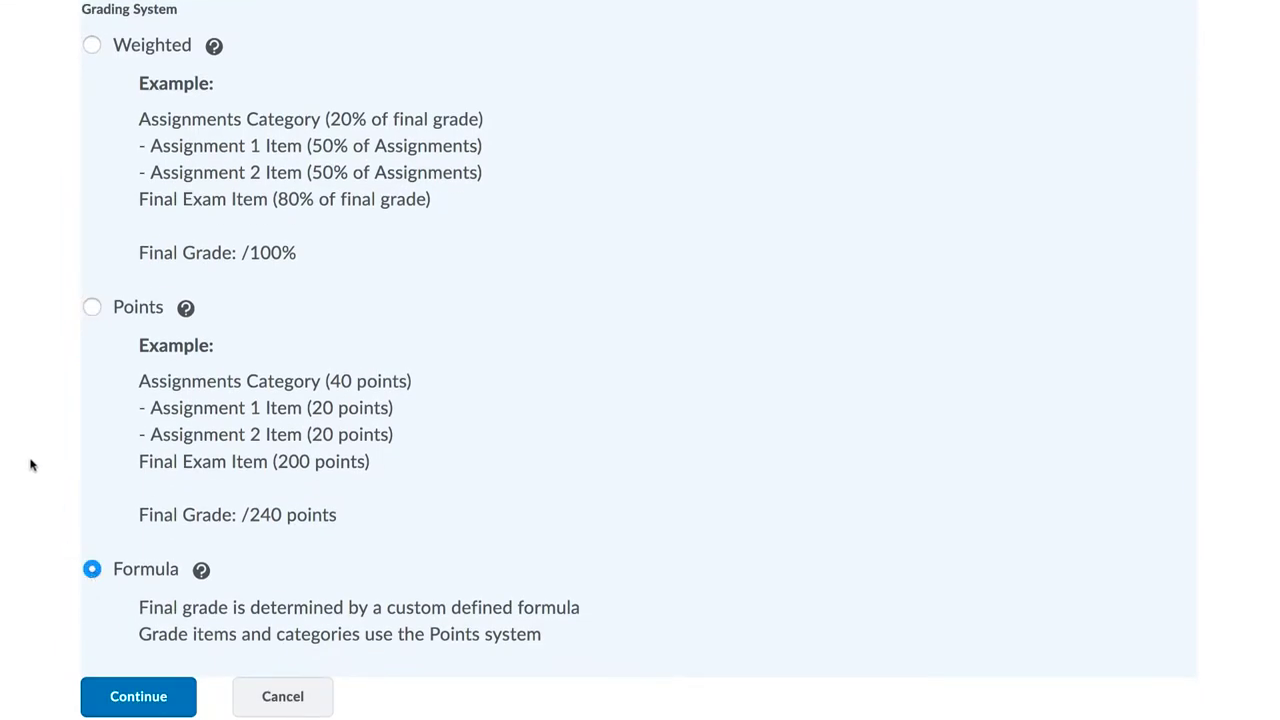
{"action": "left_click", "coordinate": [91, 46]}
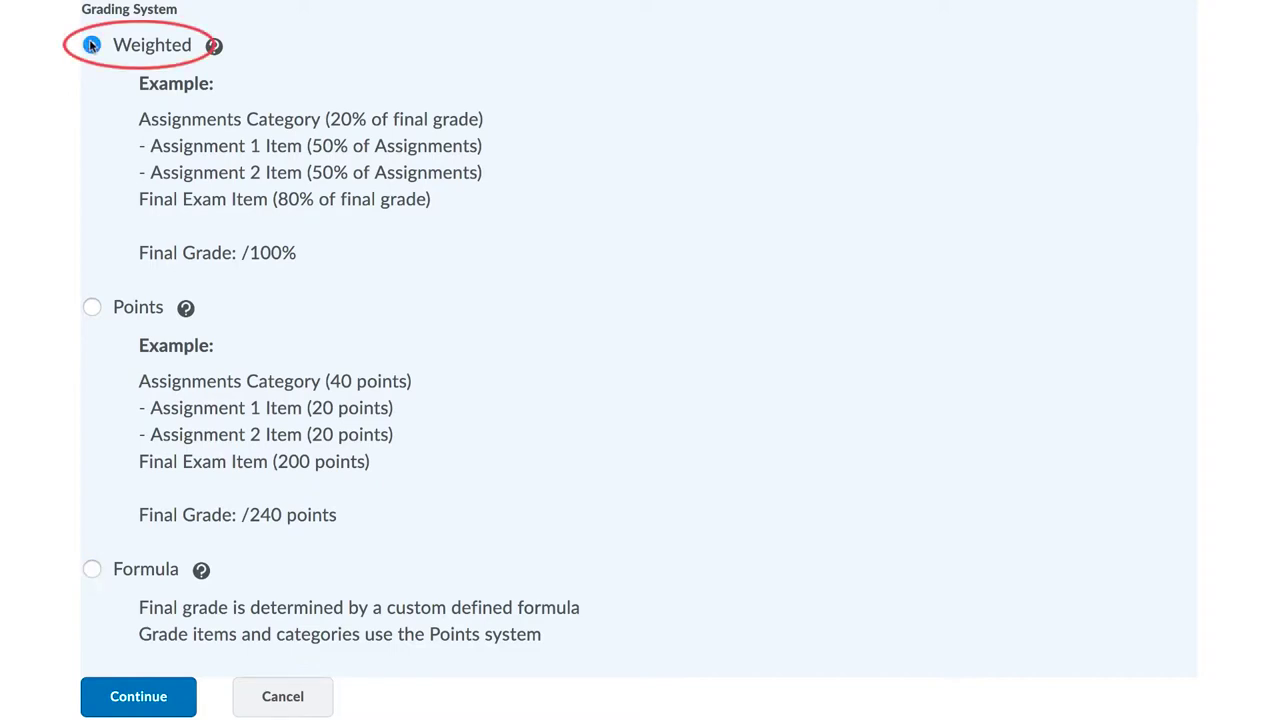
{"action": "left_click", "coordinate": [140, 700]}
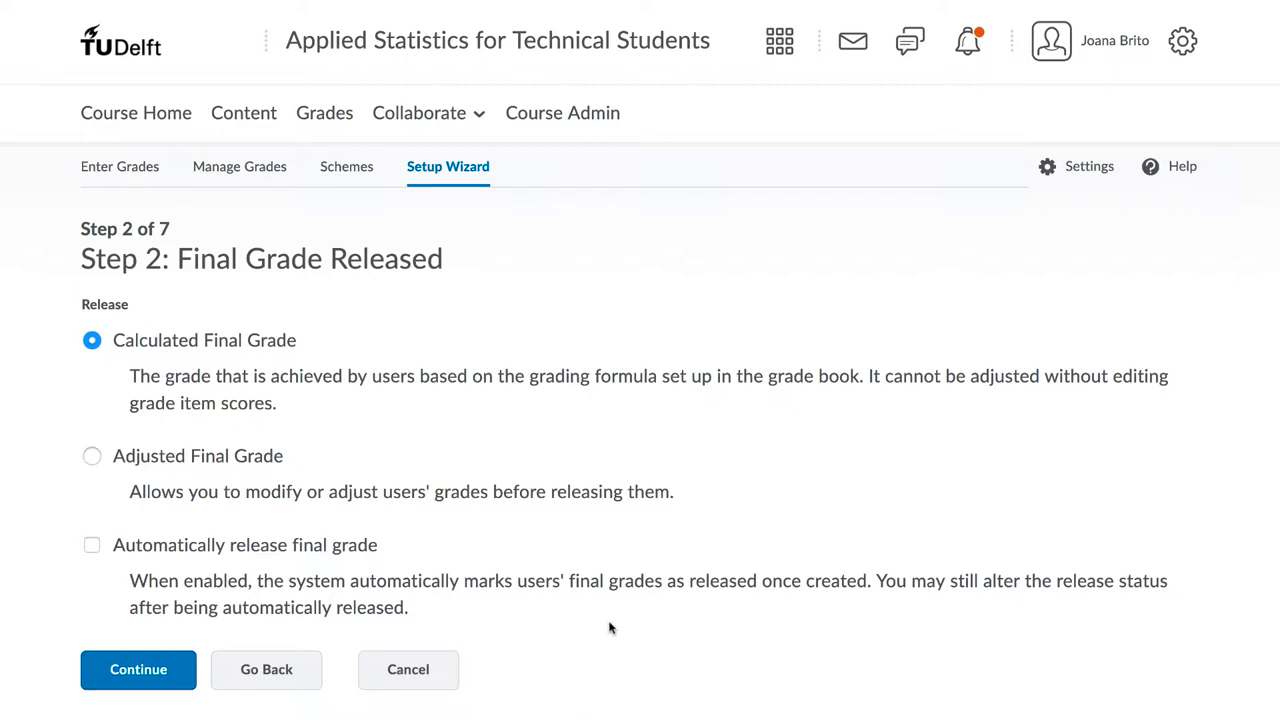
- Try Adjusted Final Grade, revert to Calculated Final Grade, and continue to Step 3
{"action": "left_click", "coordinate": [91, 456]}
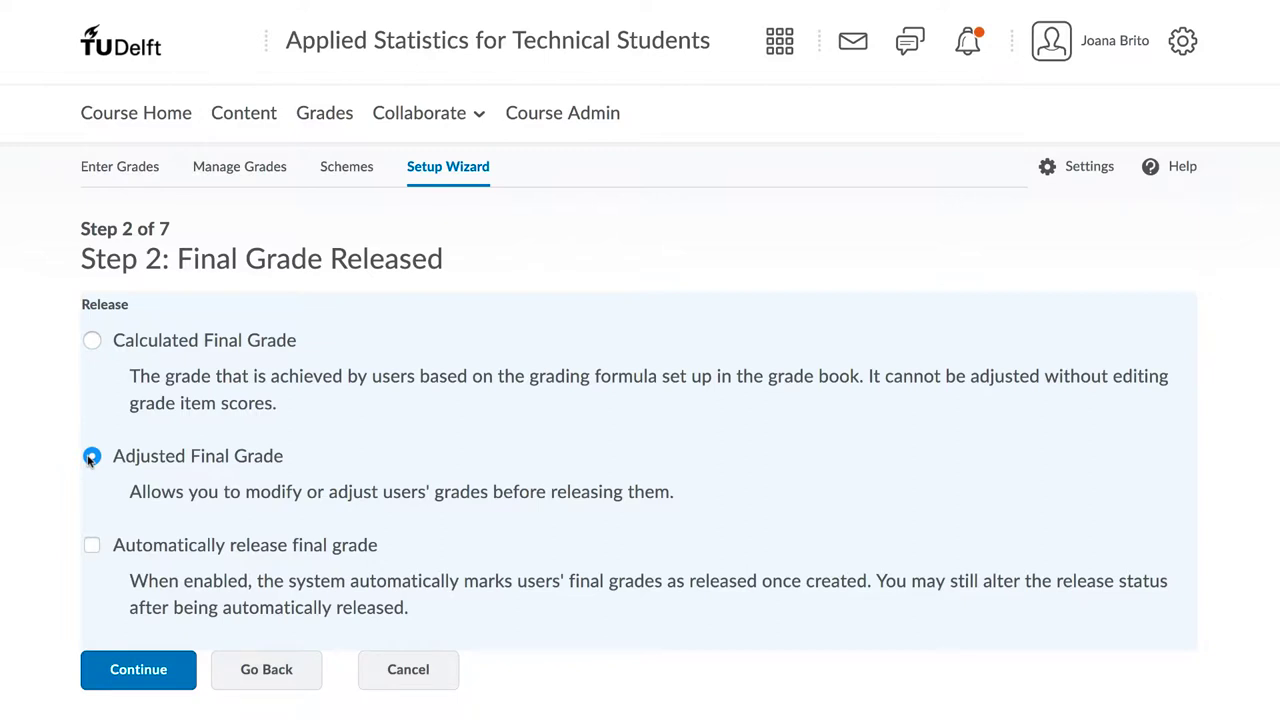
{"action": "left_click", "coordinate": [91, 340]}
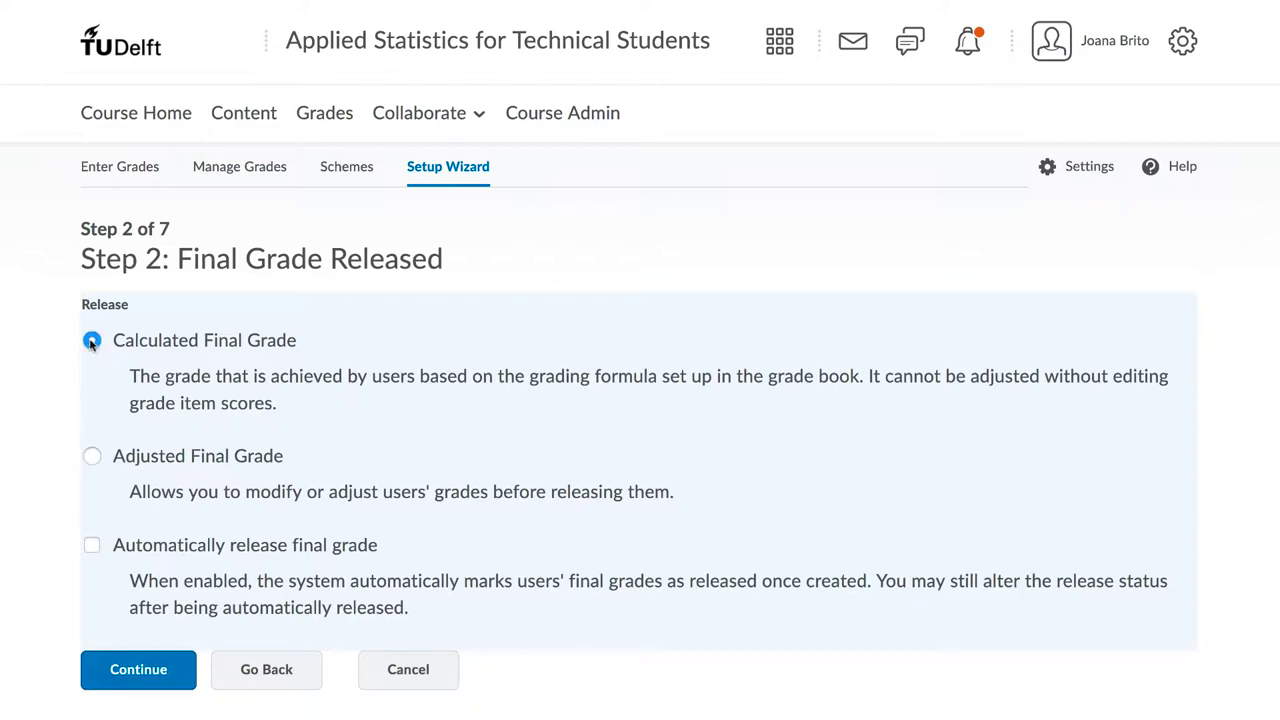
{"action": "left_click", "coordinate": [136, 670]}
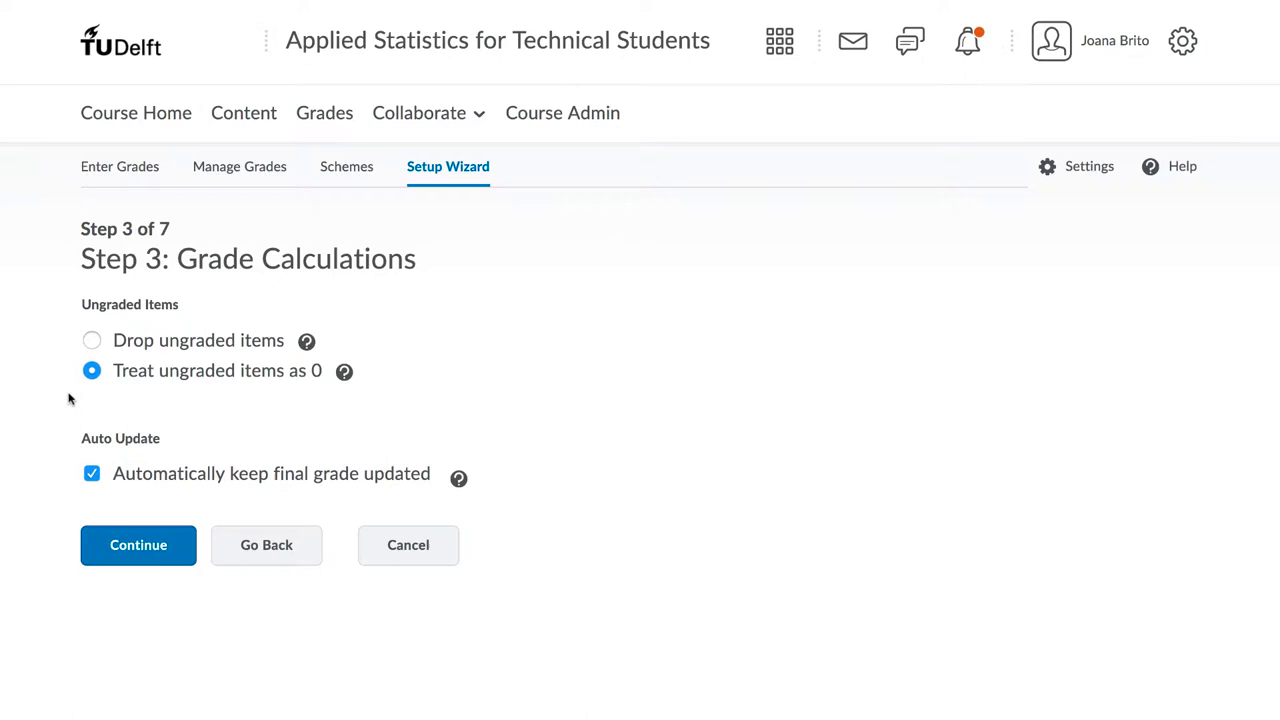
- Set Ungraded Items to 'Drop ungraded items' in Grade Calculations
{"action": "left_click", "coordinate": [92, 342]}
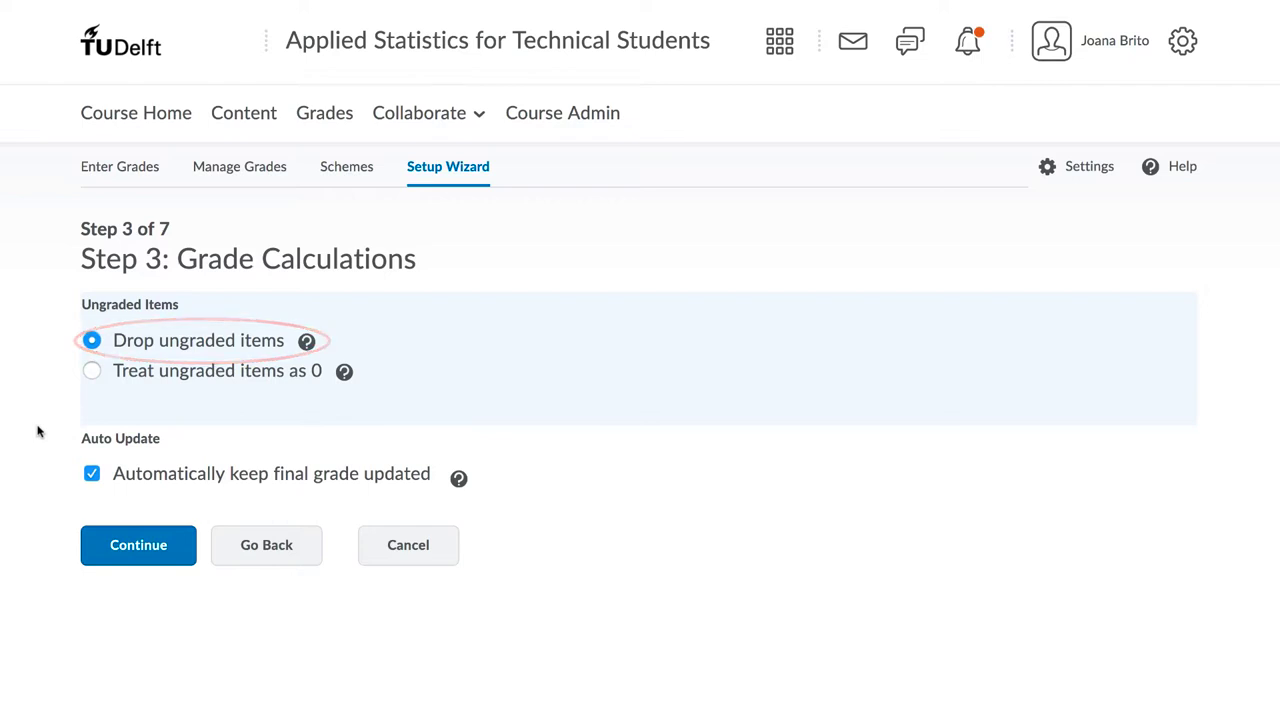
- Preview the Copy of Letter scheme ranges on Step 4, keeping Percentage as default
{"action": "left_click", "coordinate": [132, 541]}
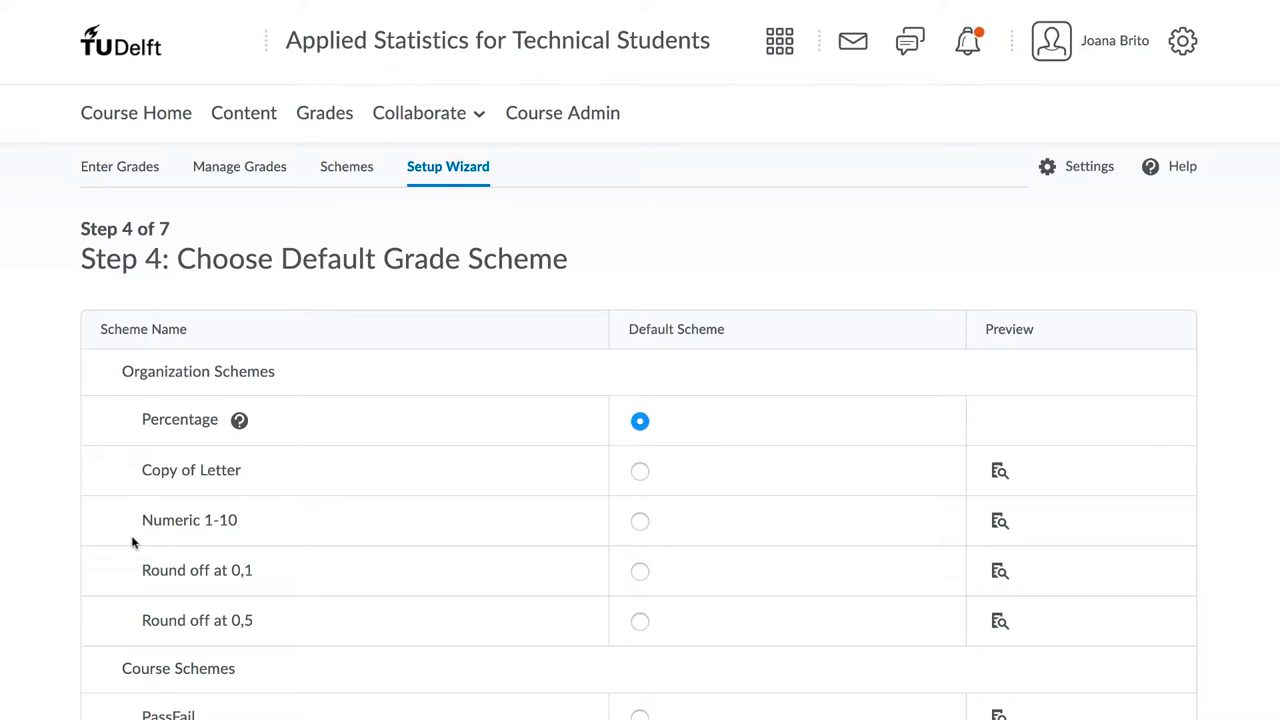
{"action": "scroll", "coordinate": [132, 542], "scroll_direction": "down", "scroll_amount": 3}
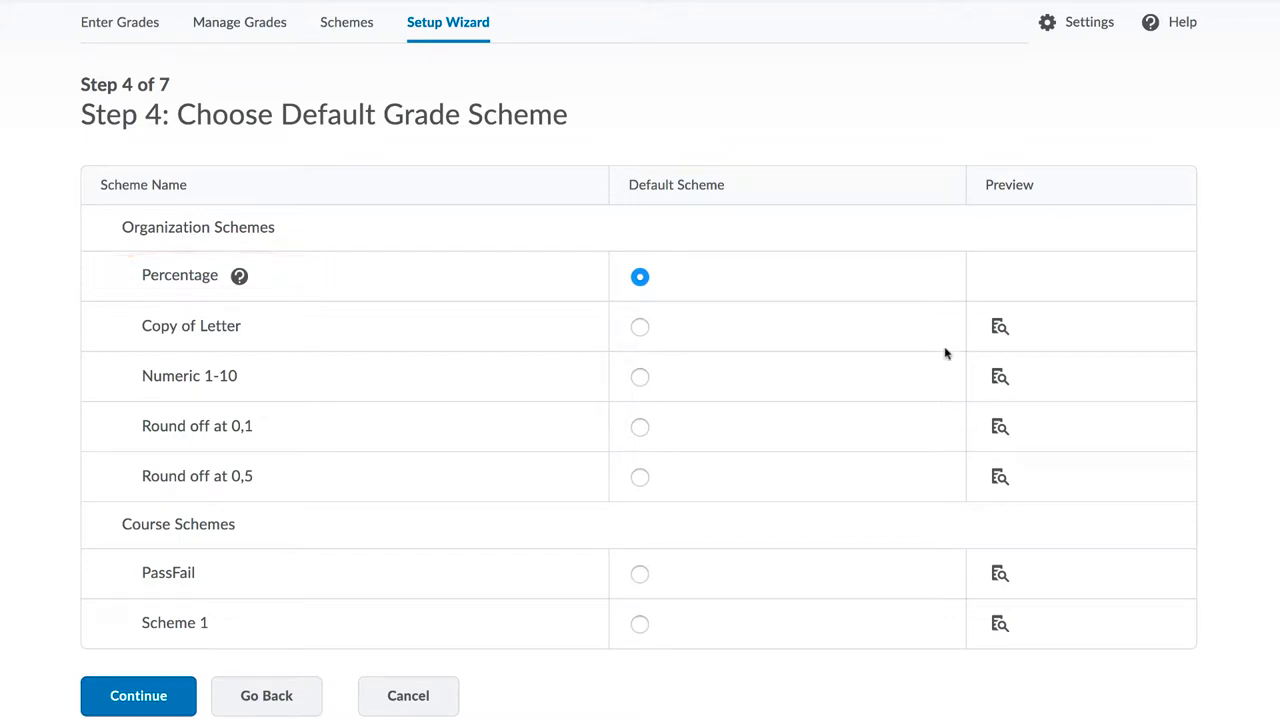
{"action": "left_click", "coordinate": [999, 328]}
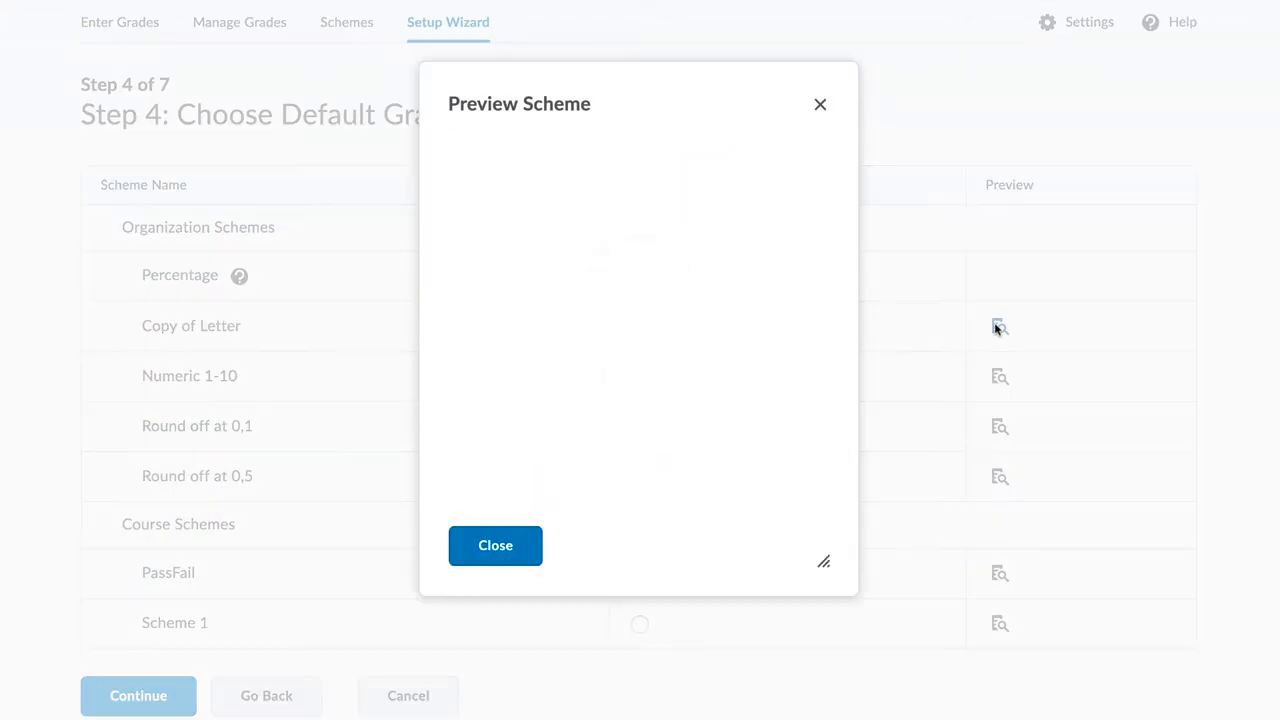
{"action": "scroll", "coordinate": [711, 351], "scroll_direction": "down", "scroll_amount": 6}
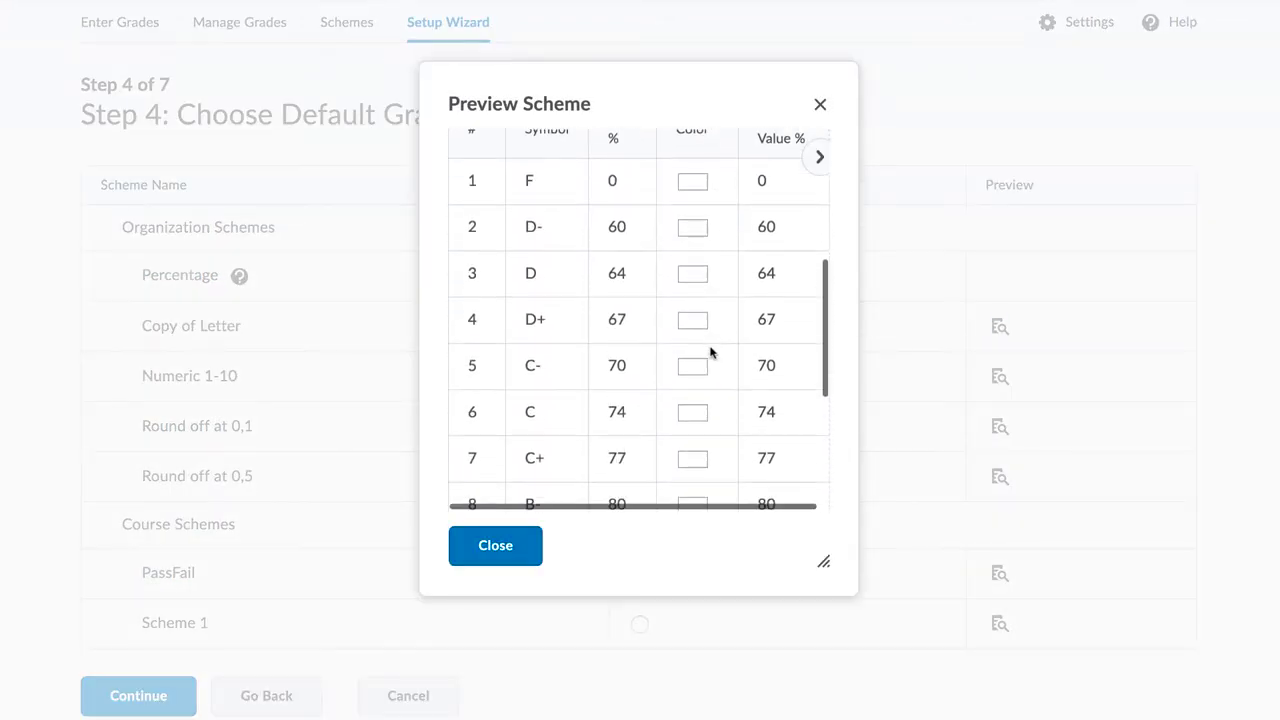
{"action": "scroll", "coordinate": [711, 351], "scroll_direction": "up", "scroll_amount": 6}
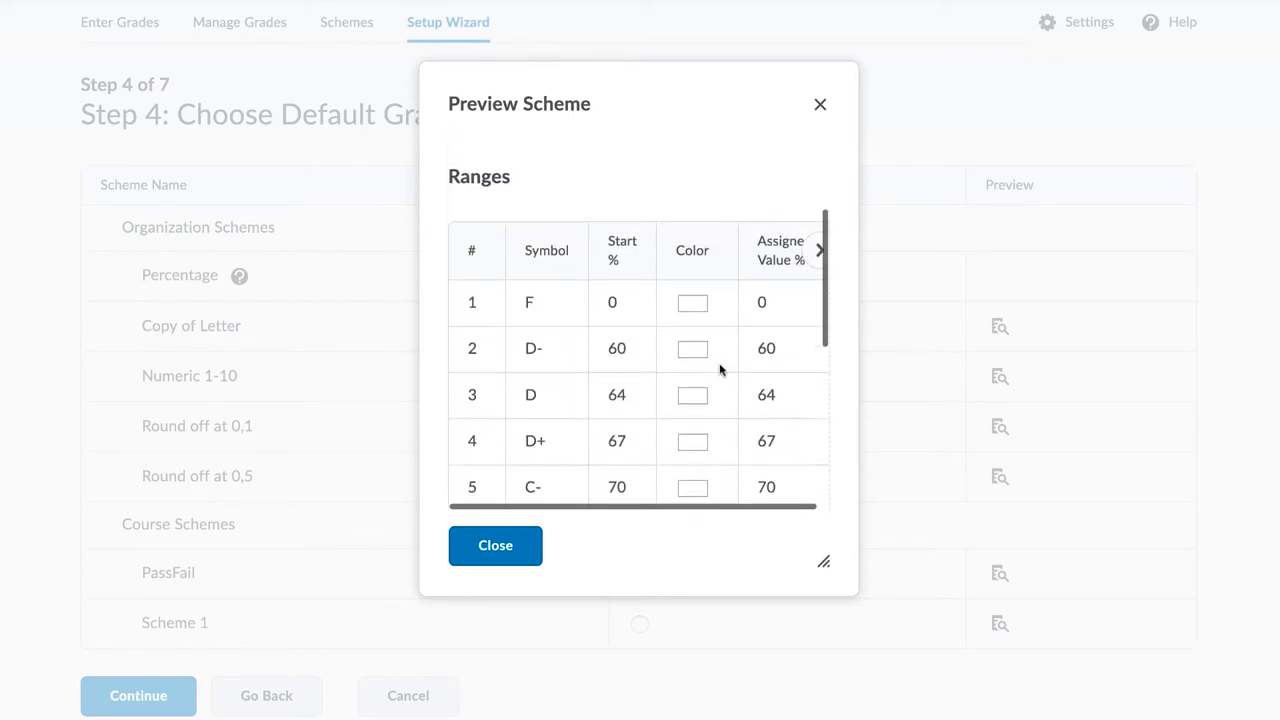
{"action": "left_click", "coordinate": [819, 107]}
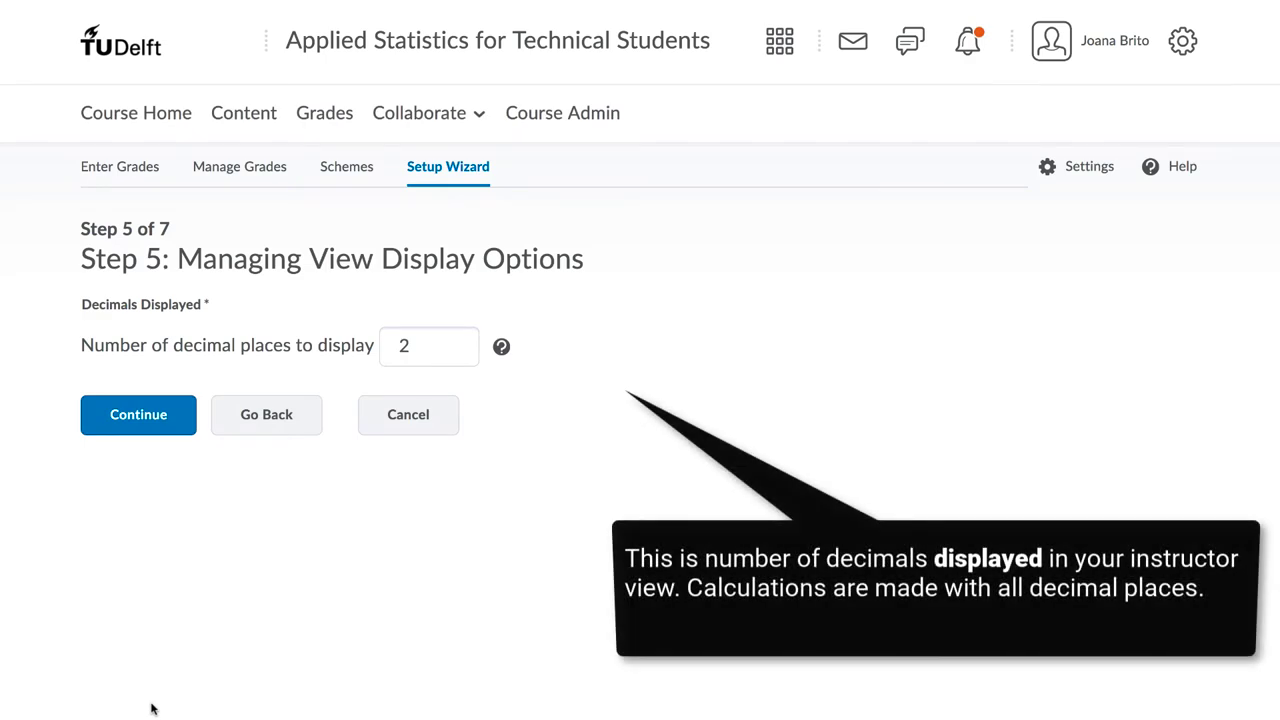
- Keep 2 decimal places and show students their points grade and weighted grade
{"action": "left_click", "coordinate": [122, 427]}
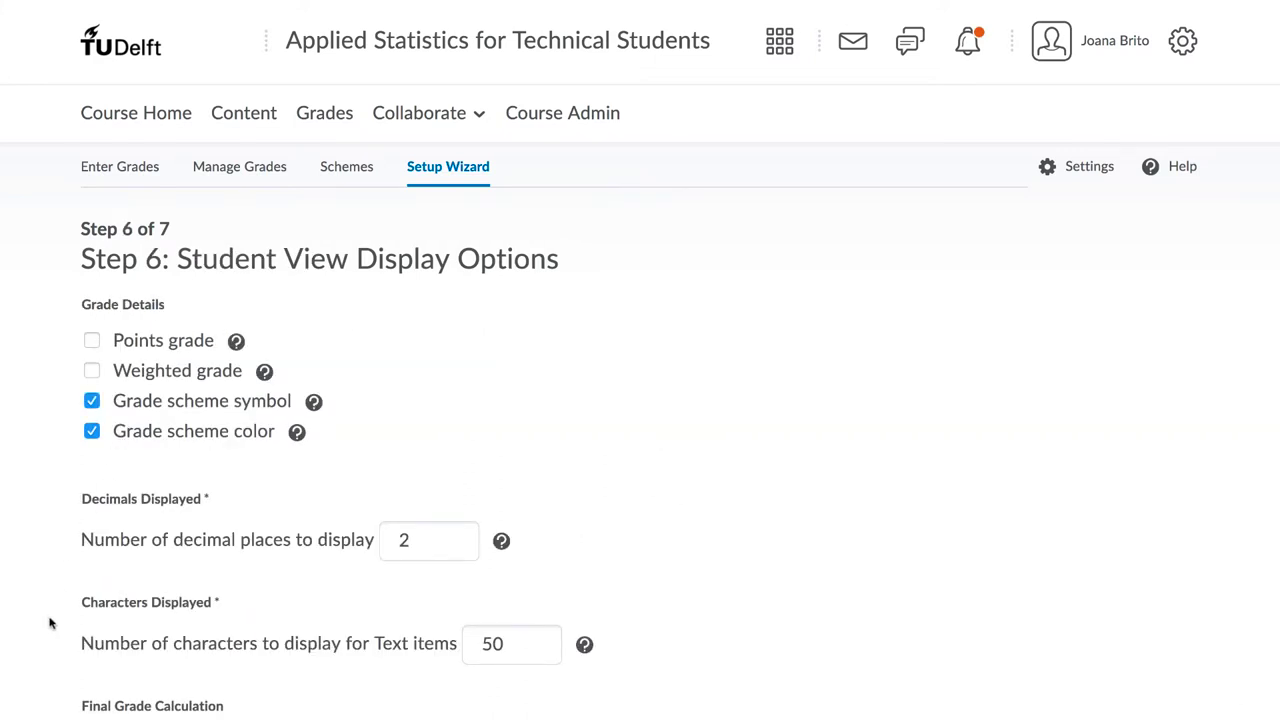
{"action": "left_click", "coordinate": [92, 340]}
{"action": "left_click", "coordinate": [92, 372]}
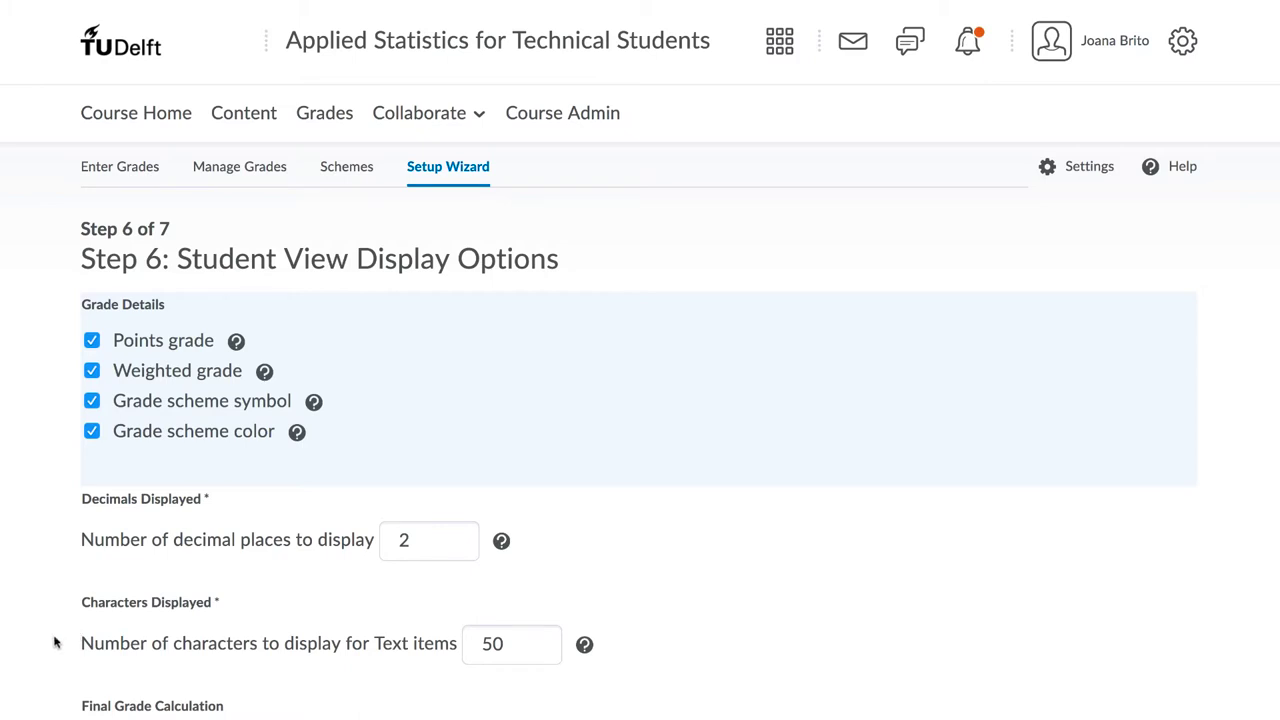
{"action": "scroll", "coordinate": [55, 643], "scroll_direction": "down", "scroll_amount": 2}
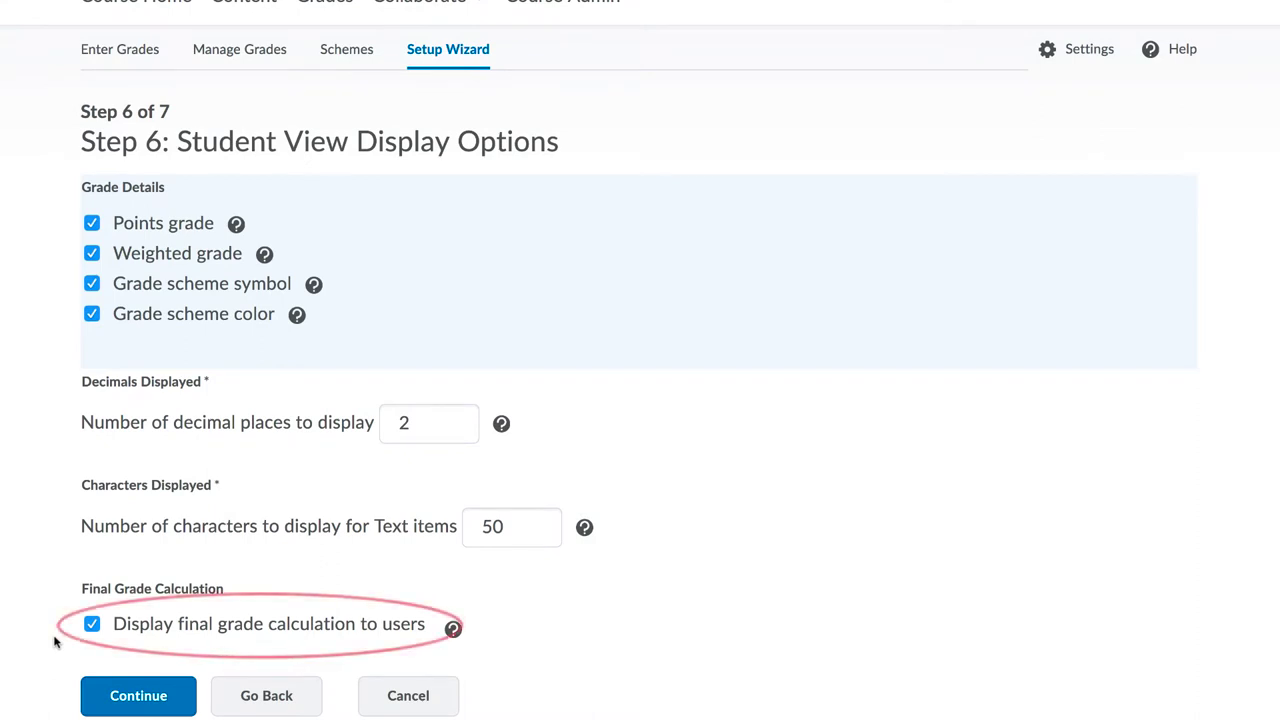
{"action": "left_click", "coordinate": [135, 700]}
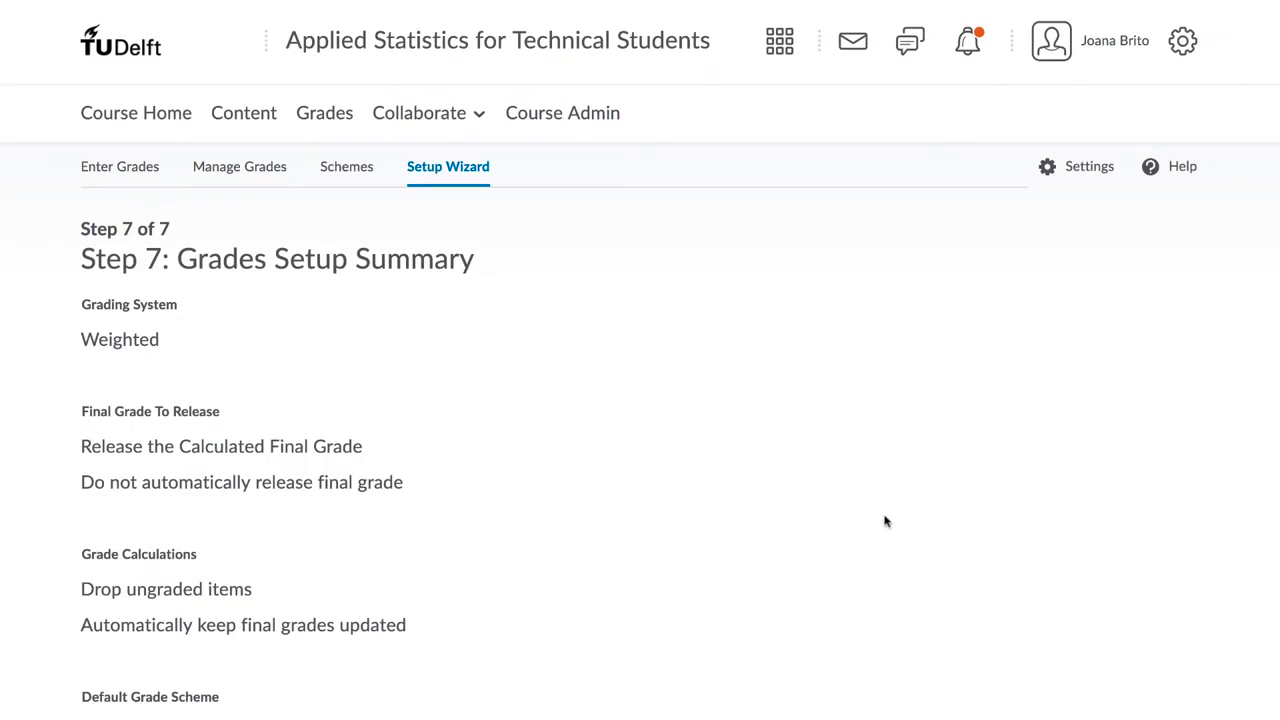
- Review the Step 7 summary, finish the wizard, and open grade Settings
{"action": "scroll", "coordinate": [885, 521], "scroll_direction": "down", "scroll_amount": 5}
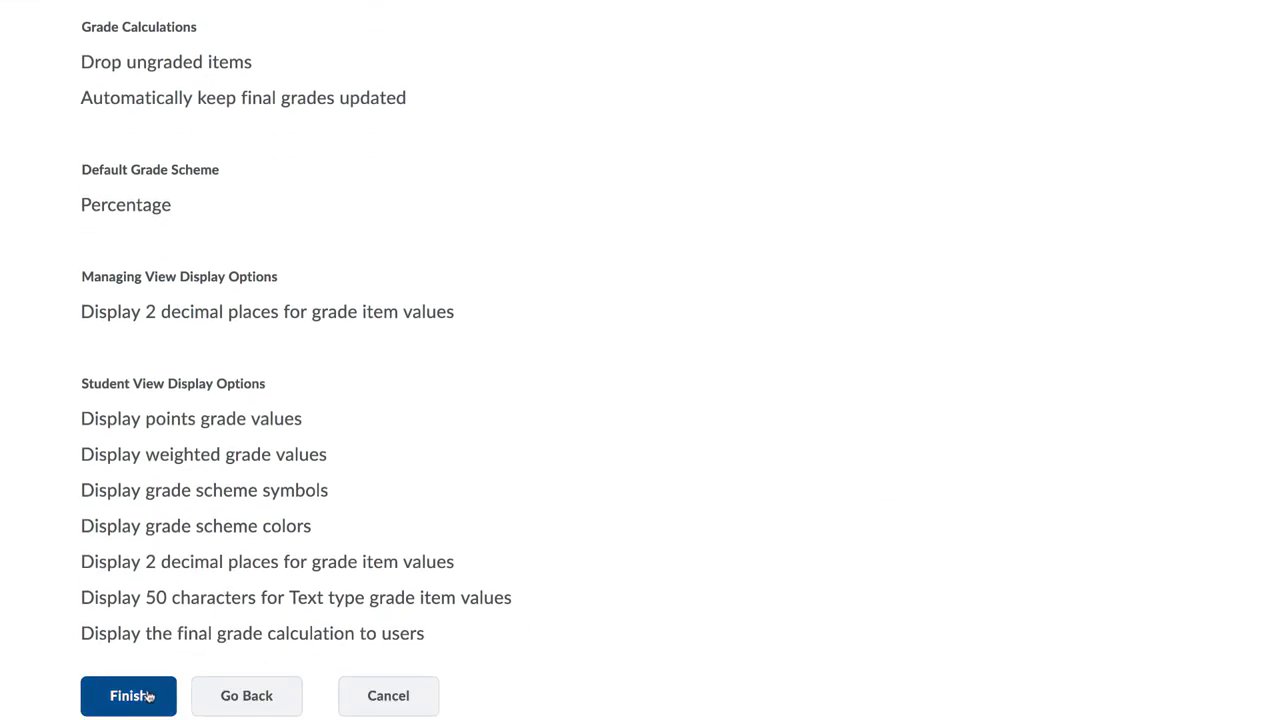
{"action": "left_click", "coordinate": [147, 697]}
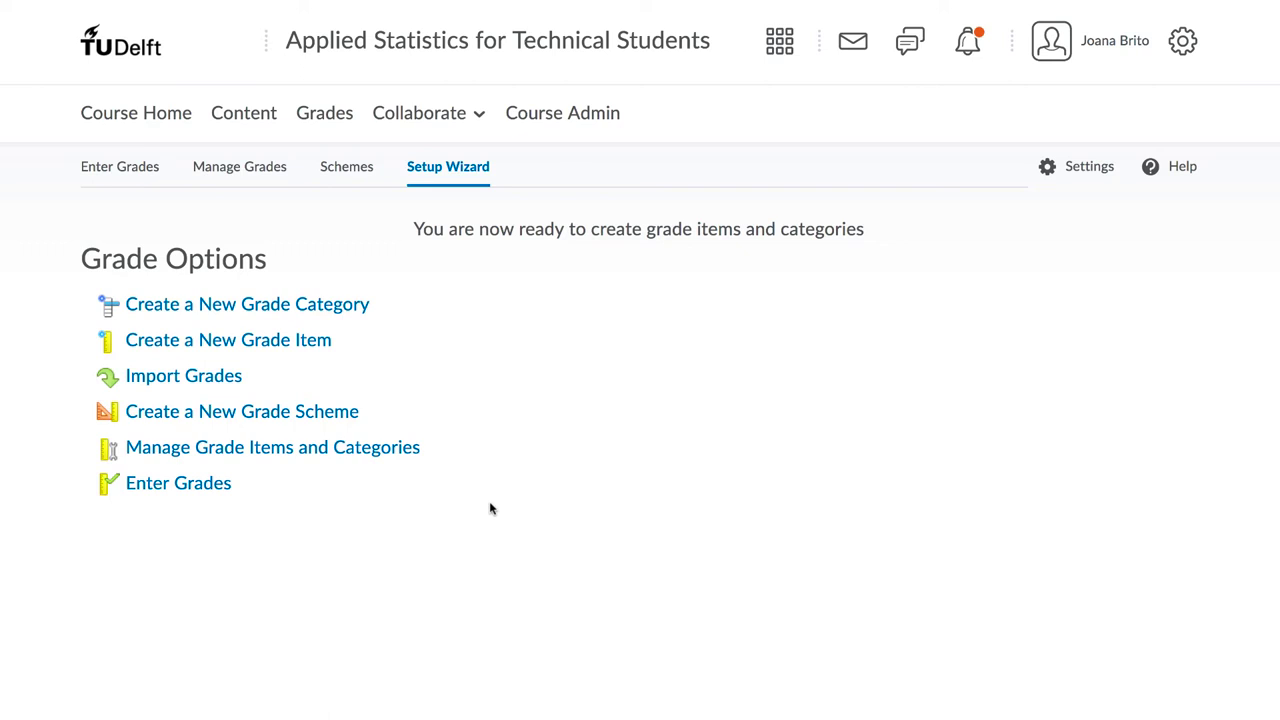
{"action": "left_click", "coordinate": [1064, 168]}
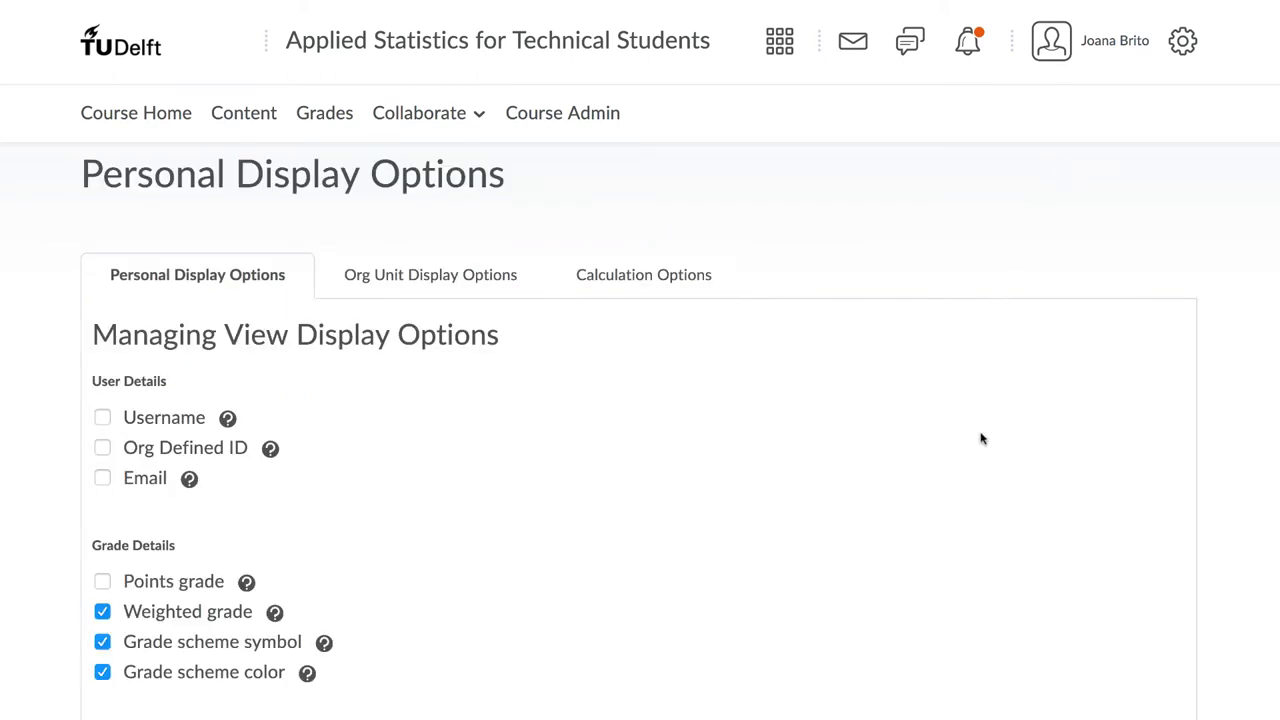
- Scroll through the Personal Display Options on the grade Settings page
{"action": "scroll", "coordinate": [981, 438], "scroll_direction": "down", "scroll_amount": 2}
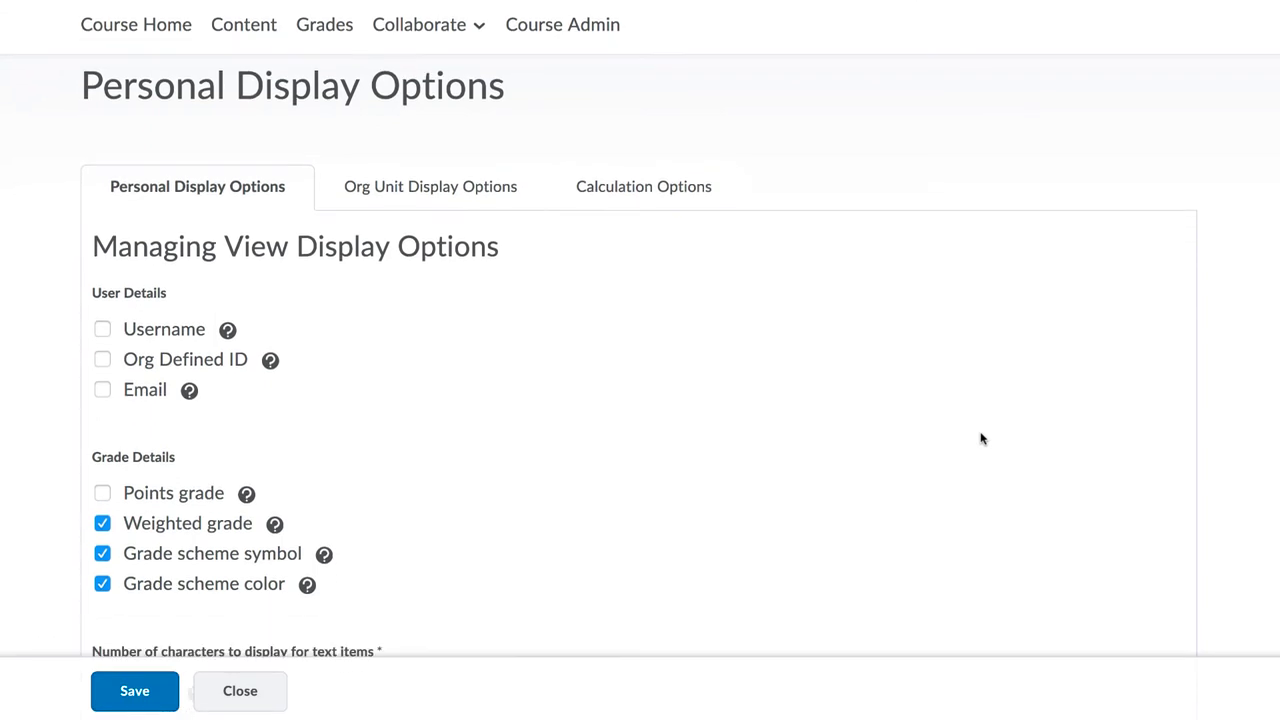
{"action": "scroll", "coordinate": [981, 438], "scroll_direction": "down", "scroll_amount": 1}
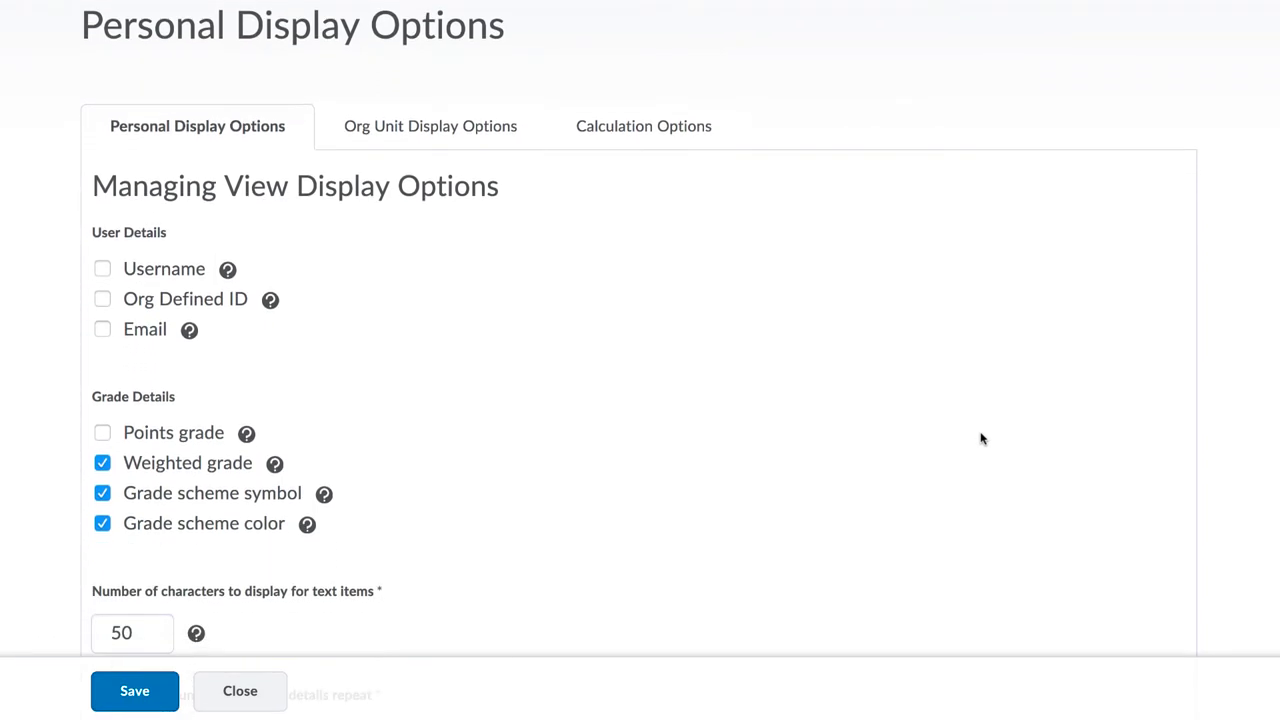
{"action": "scroll", "coordinate": [981, 438], "scroll_direction": "down", "scroll_amount": 2}
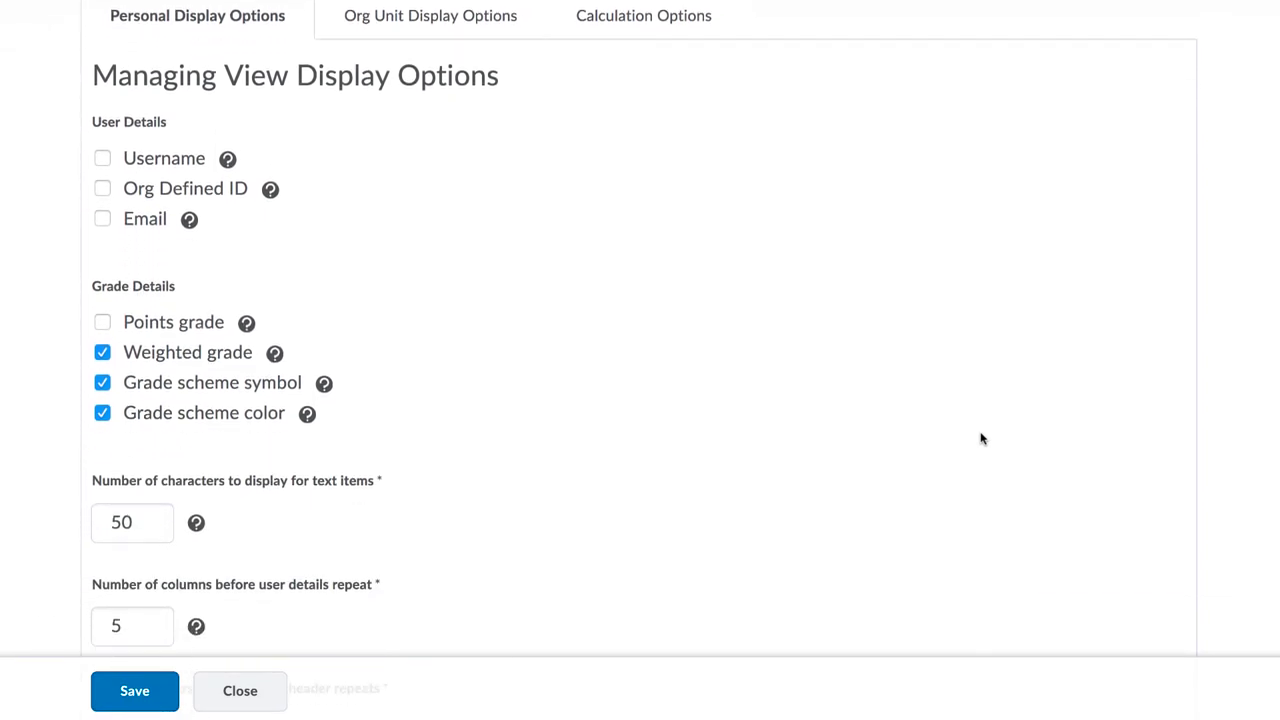
{"action": "scroll", "coordinate": [981, 438], "scroll_direction": "down", "scroll_amount": 7}
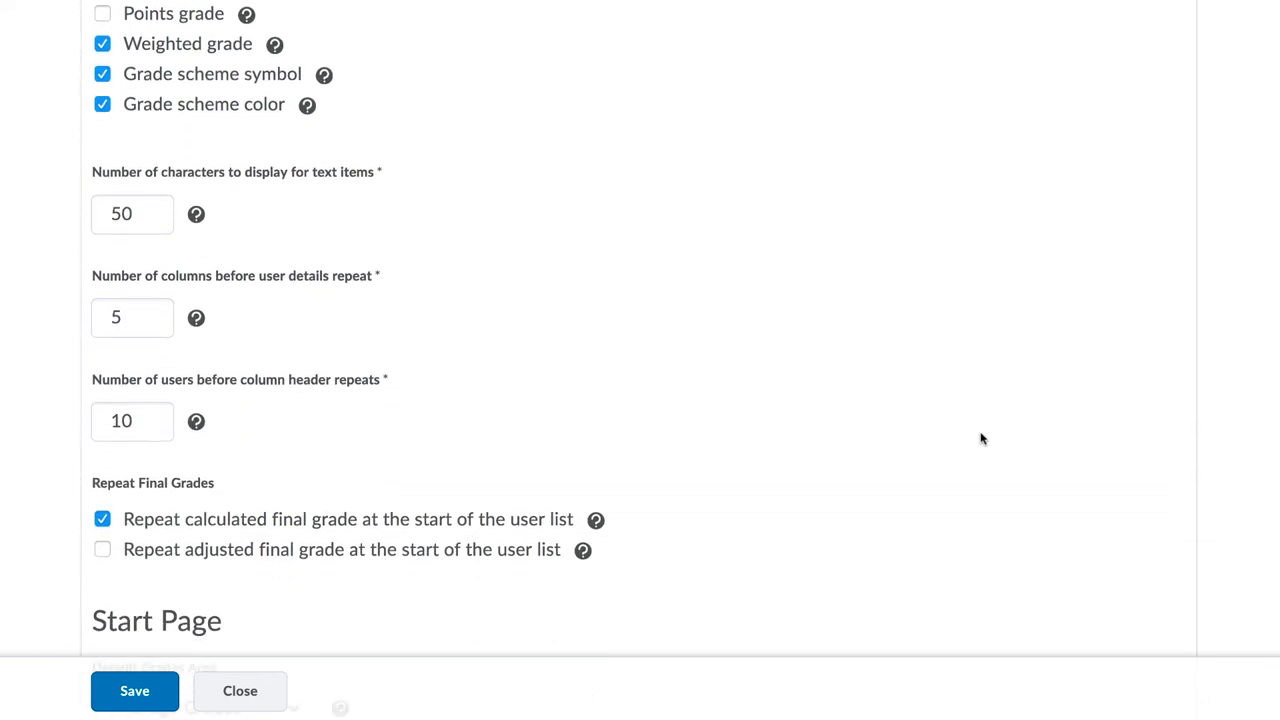
{"action": "scroll", "coordinate": [981, 438], "scroll_direction": "down", "scroll_amount": 1}
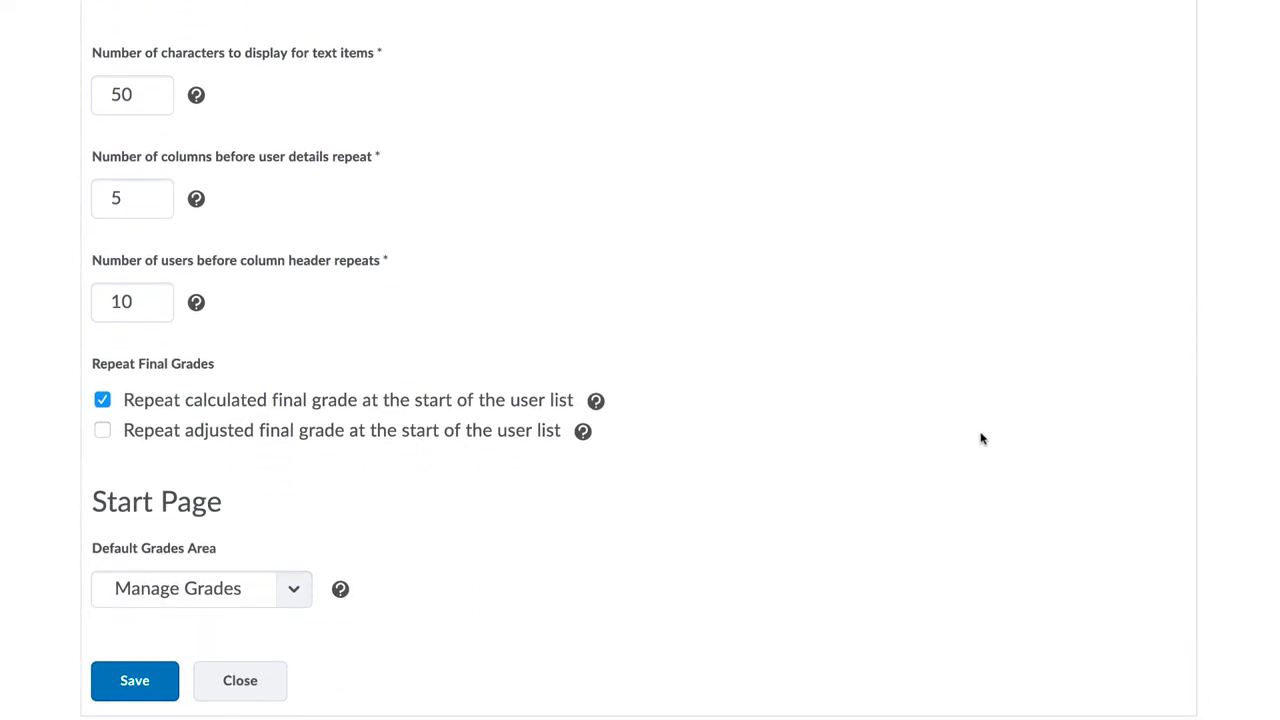
{"action": "scroll", "coordinate": [981, 438], "scroll_direction": "up", "scroll_amount": 11}
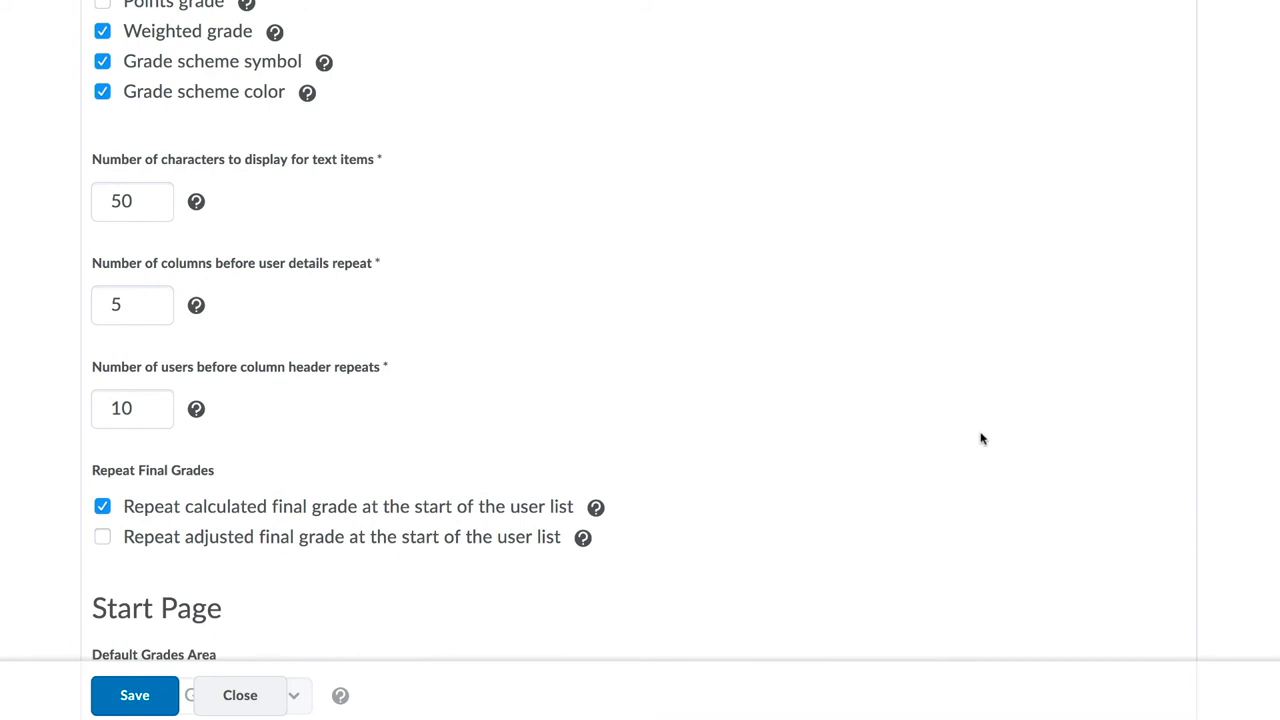
{"action": "scroll", "coordinate": [981, 441], "scroll_direction": "up", "scroll_amount": 2}
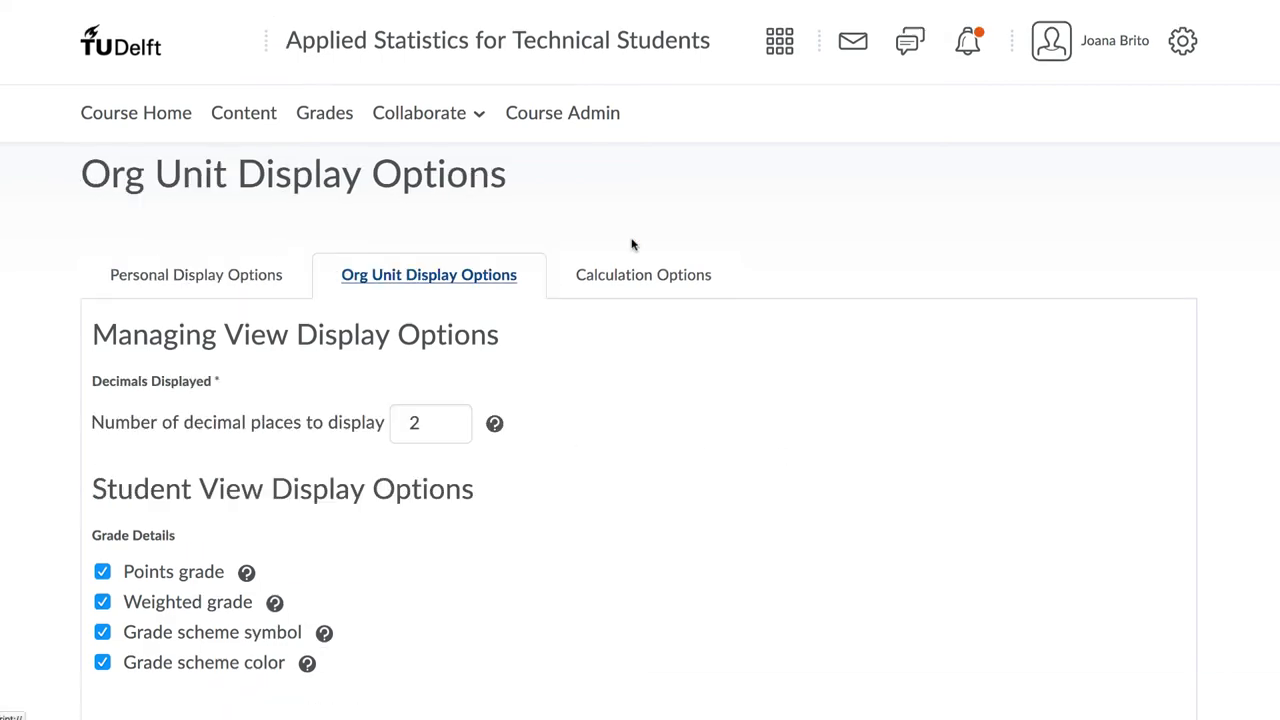
- View the Calculation Options tab, then return to Personal Display Options
{"action": "left_click", "coordinate": [637, 280]}
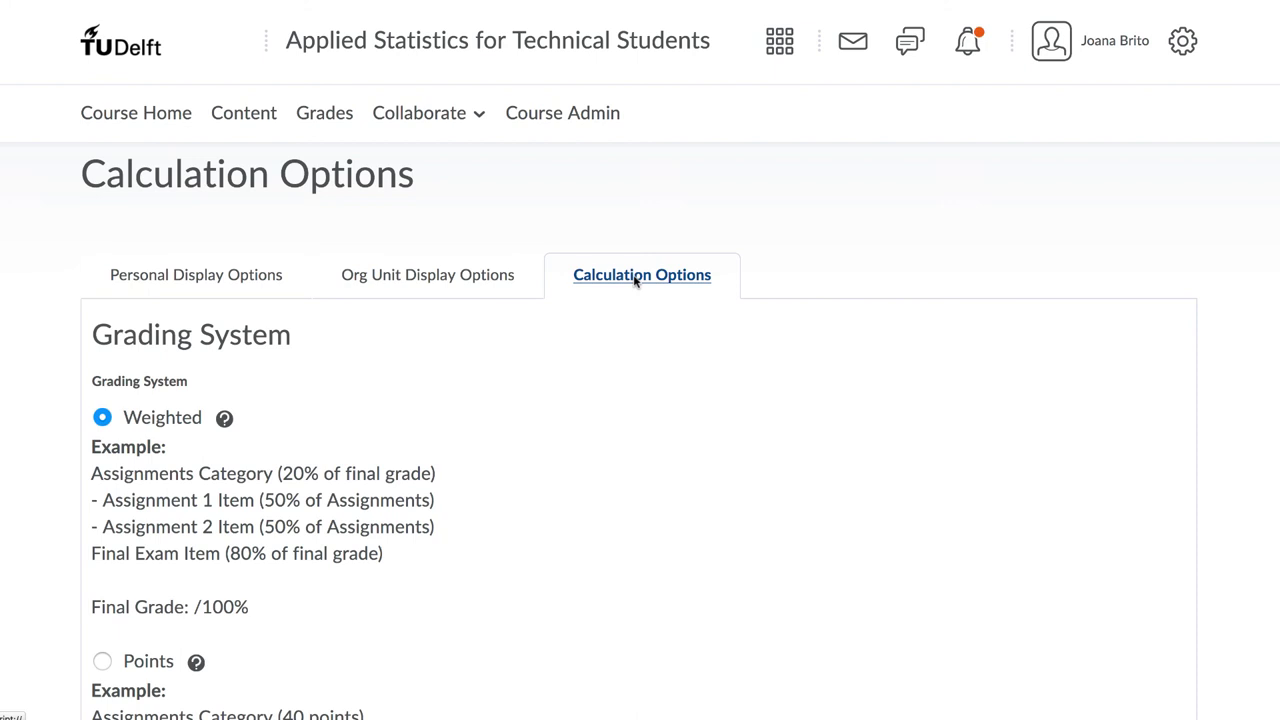
{"action": "left_click", "coordinate": [258, 278]}
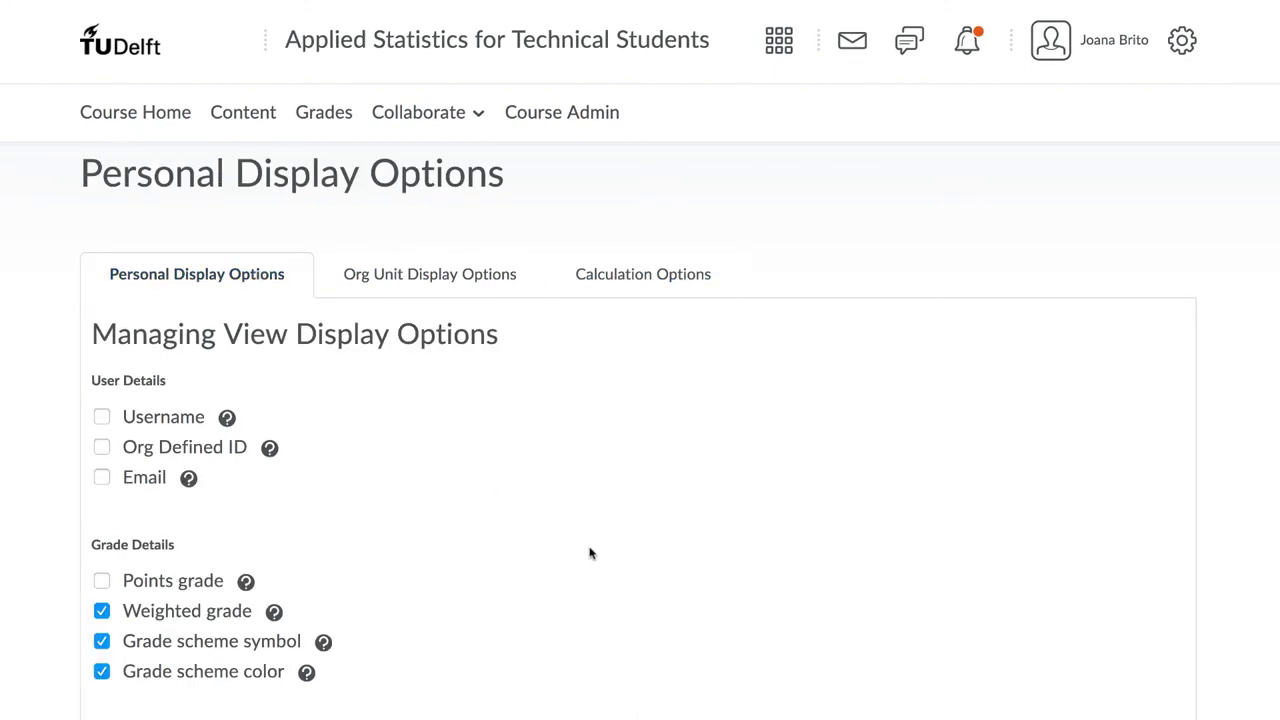
{"action": "scroll", "coordinate": [590, 553], "scroll_direction": "down", "scroll_amount": 2}
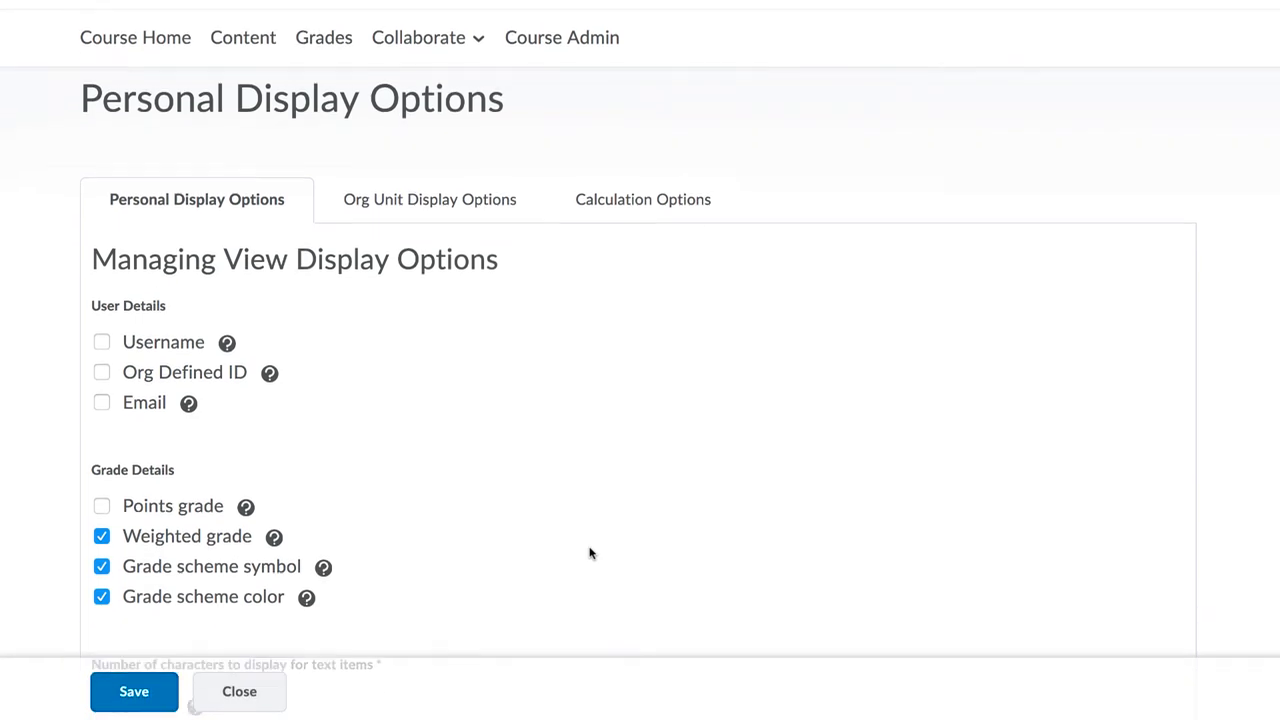